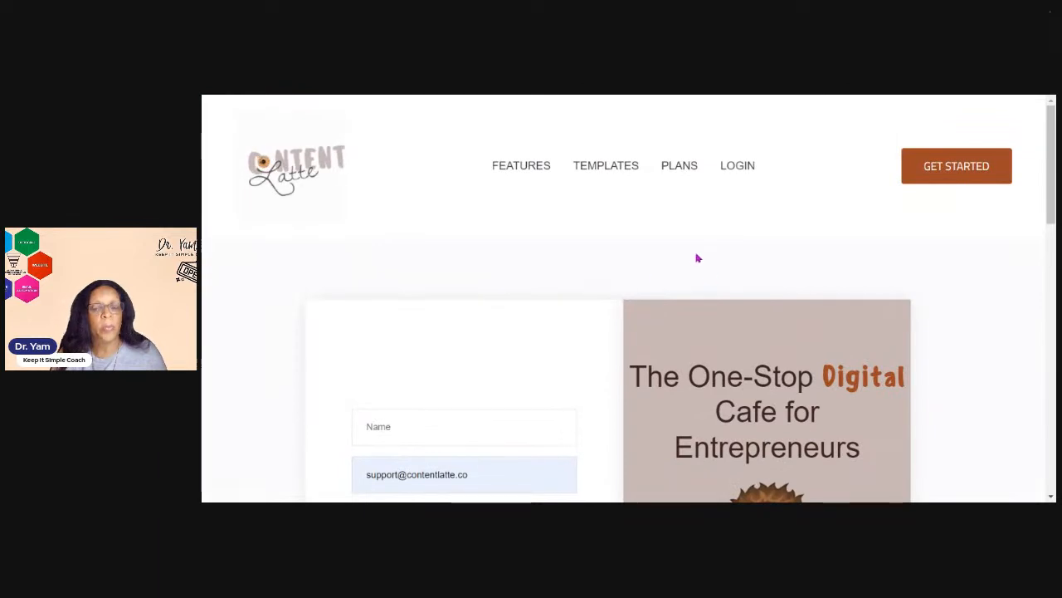
Scroll through the sign-up page to review its registration form and listed features
{"action": "scroll", "coordinate": [675, 258], "scroll_direction": "down", "scroll_amount": 3}
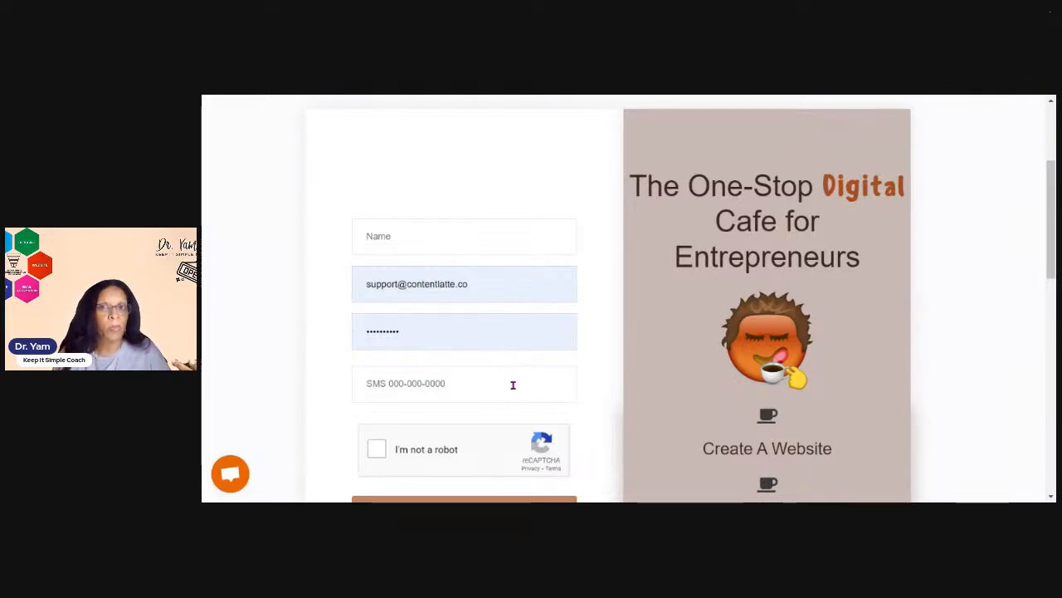
{"action": "scroll", "coordinate": [535, 371], "scroll_direction": "down", "scroll_amount": 2}
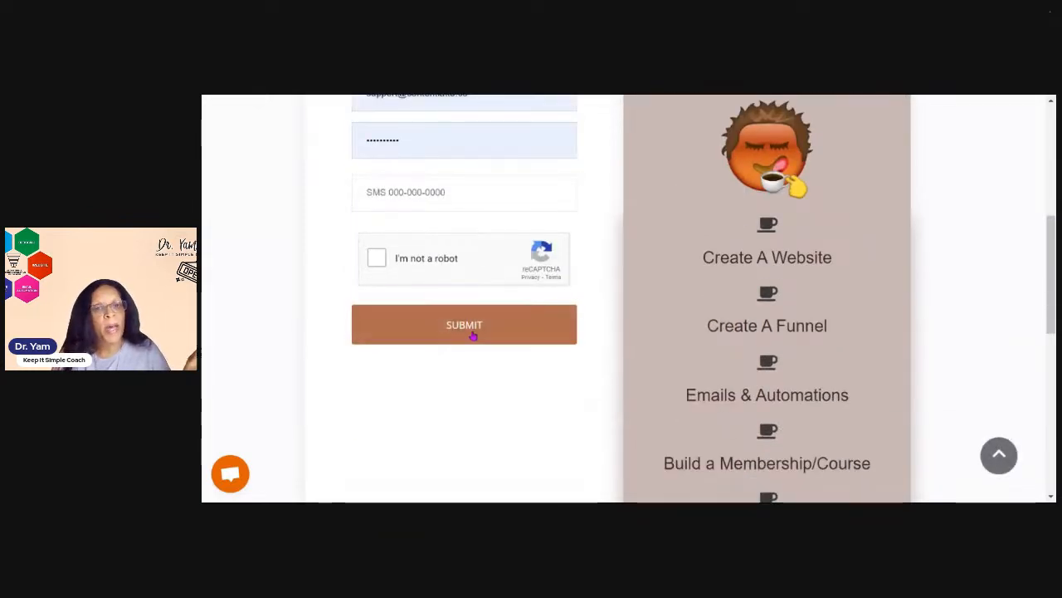
{"action": "scroll", "coordinate": [868, 351], "scroll_direction": "down", "scroll_amount": 3}
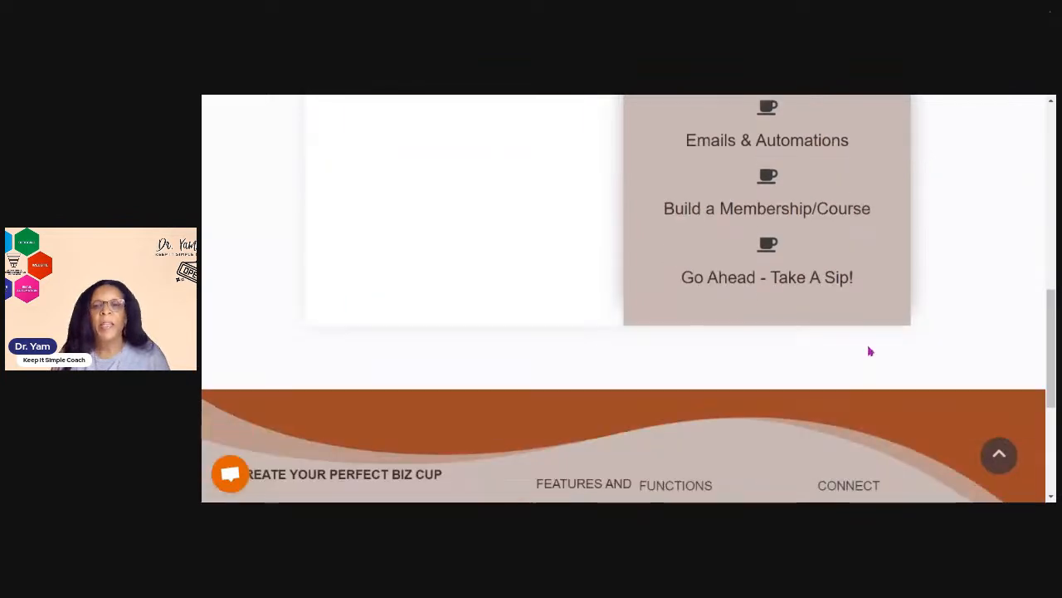
{"action": "scroll", "coordinate": [856, 361], "scroll_direction": "up", "scroll_amount": 3}
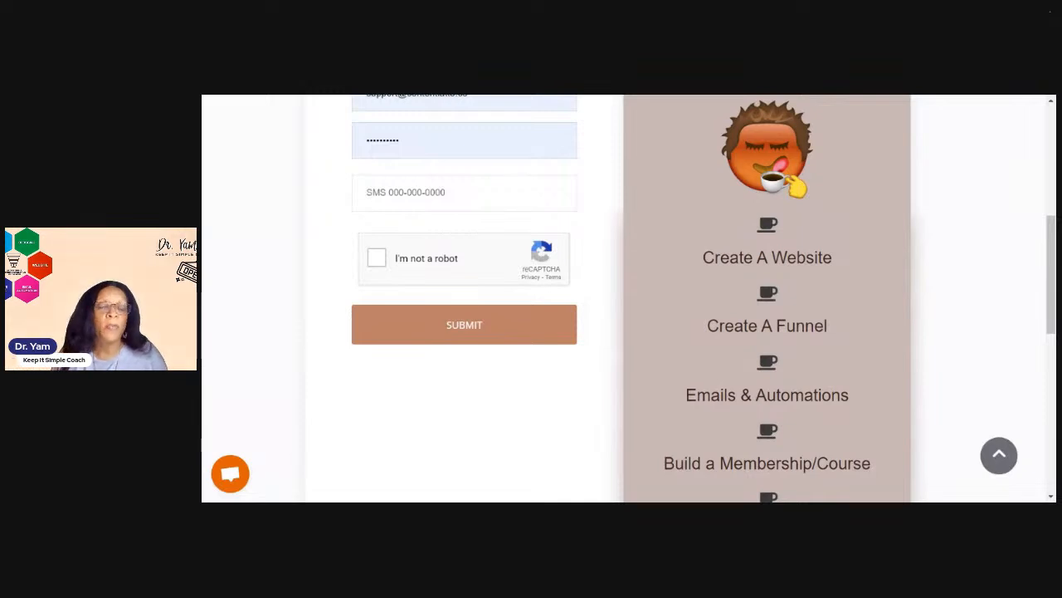
{"action": "scroll", "coordinate": [910, 257], "scroll_direction": "up", "scroll_amount": 5}
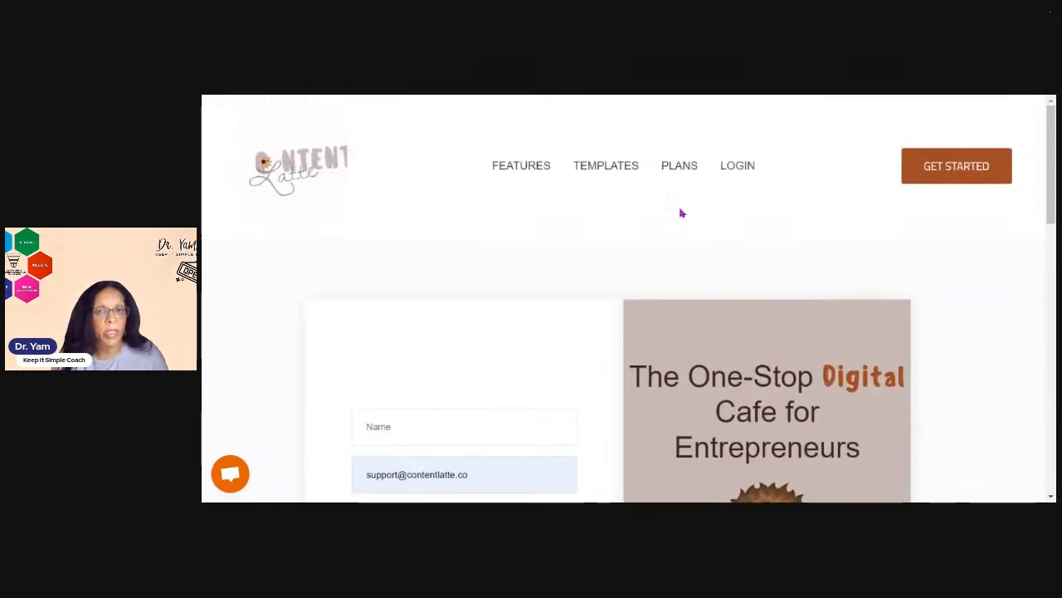
Open the Plans page and review the Tall, Grande, Venti and Freelancer Pro pricing tiers
{"action": "left_click", "coordinate": [679, 171]}
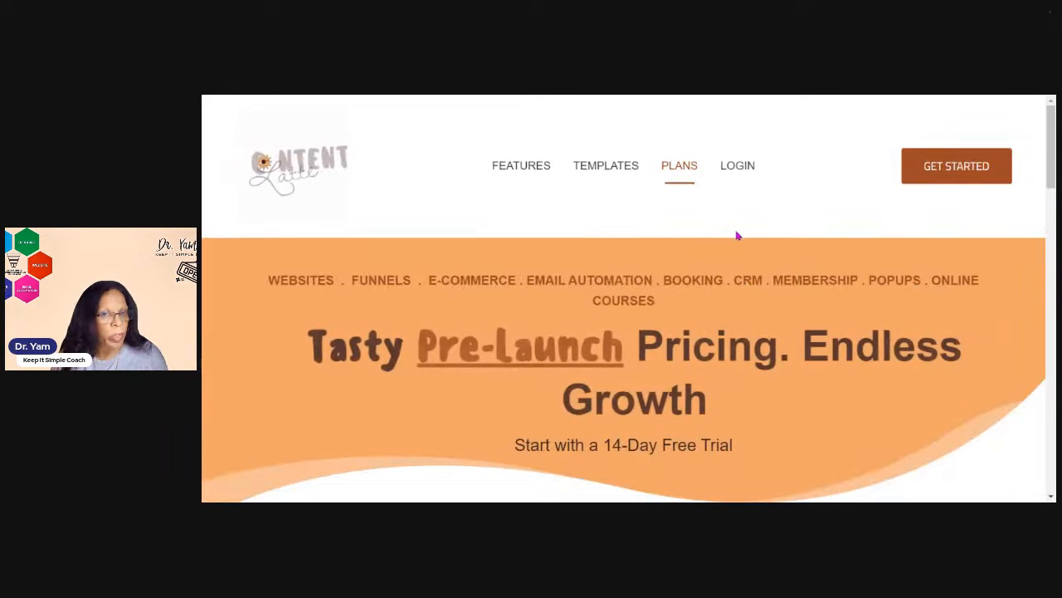
{"action": "scroll", "coordinate": [735, 238], "scroll_direction": "down", "scroll_amount": 3}
{"action": "scroll", "coordinate": [747, 247], "scroll_direction": "down", "scroll_amount": 2}
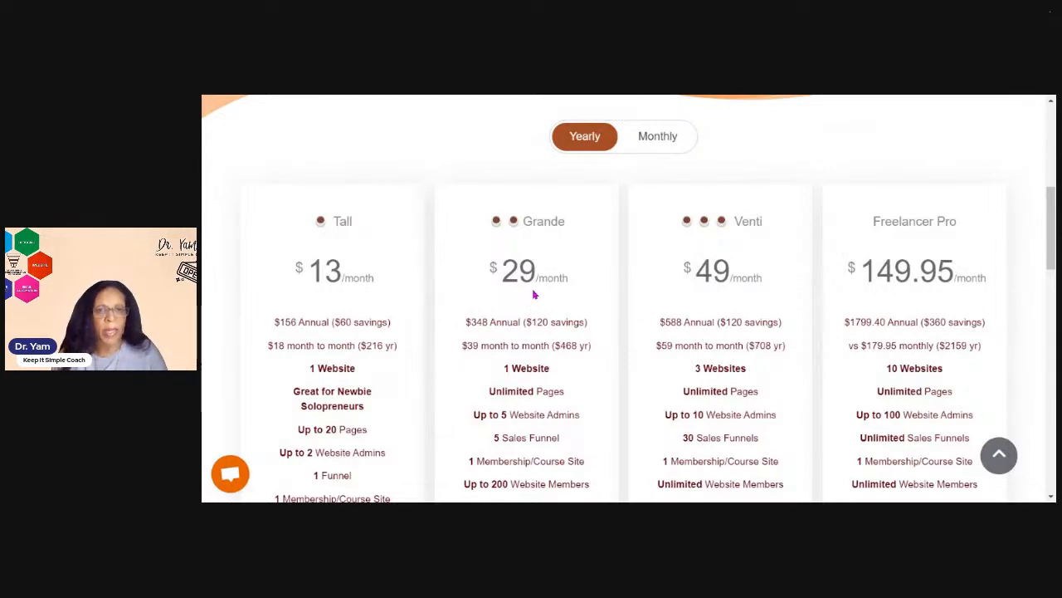
{"action": "scroll", "coordinate": [535, 299], "scroll_direction": "down", "scroll_amount": 4}
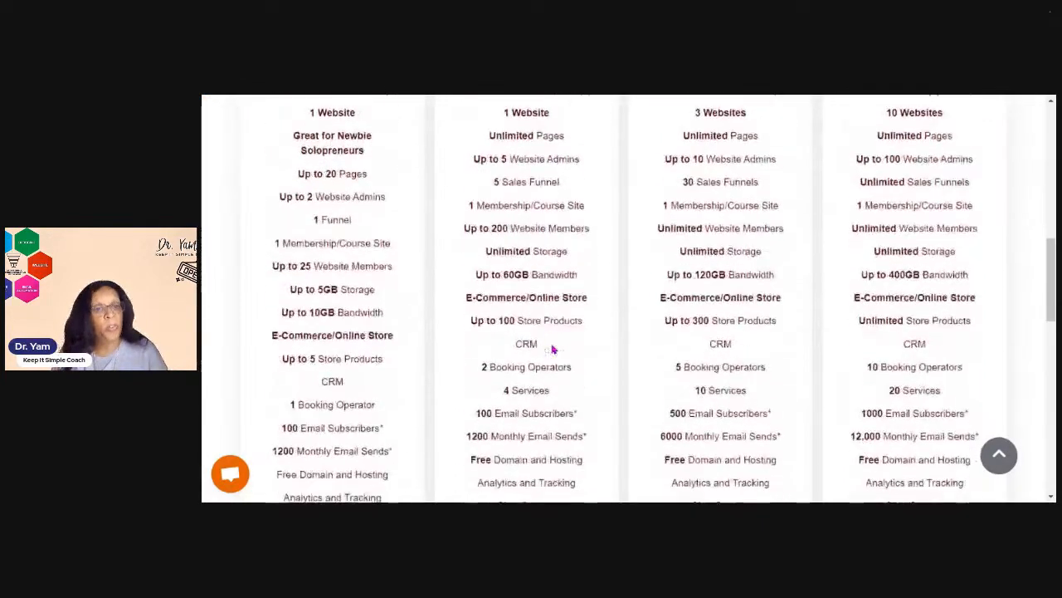
{"action": "scroll", "coordinate": [554, 352], "scroll_direction": "up", "scroll_amount": 4}
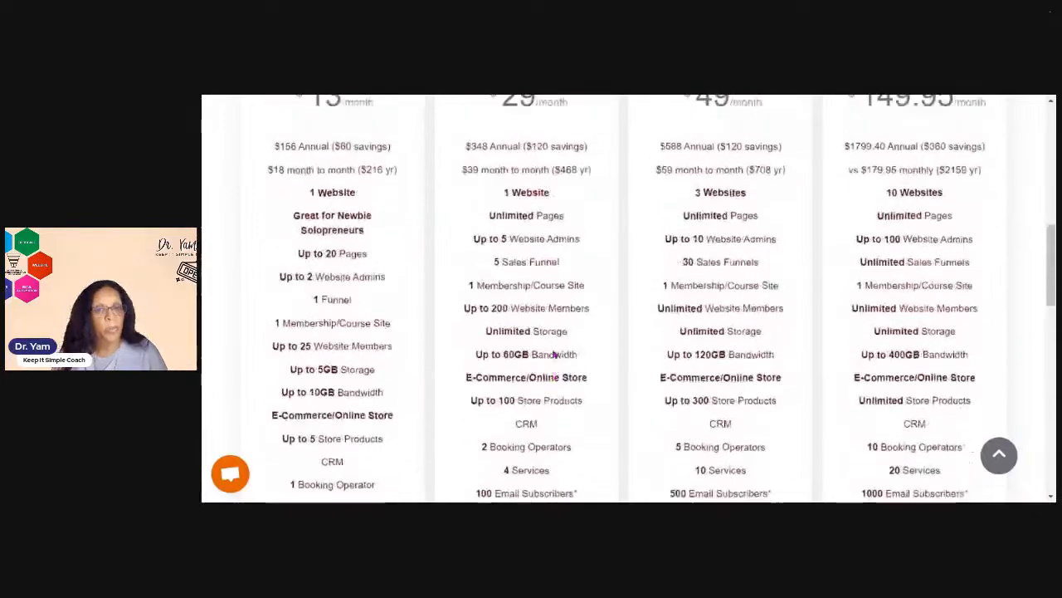
{"action": "scroll", "coordinate": [554, 352], "scroll_direction": "up", "scroll_amount": 2}
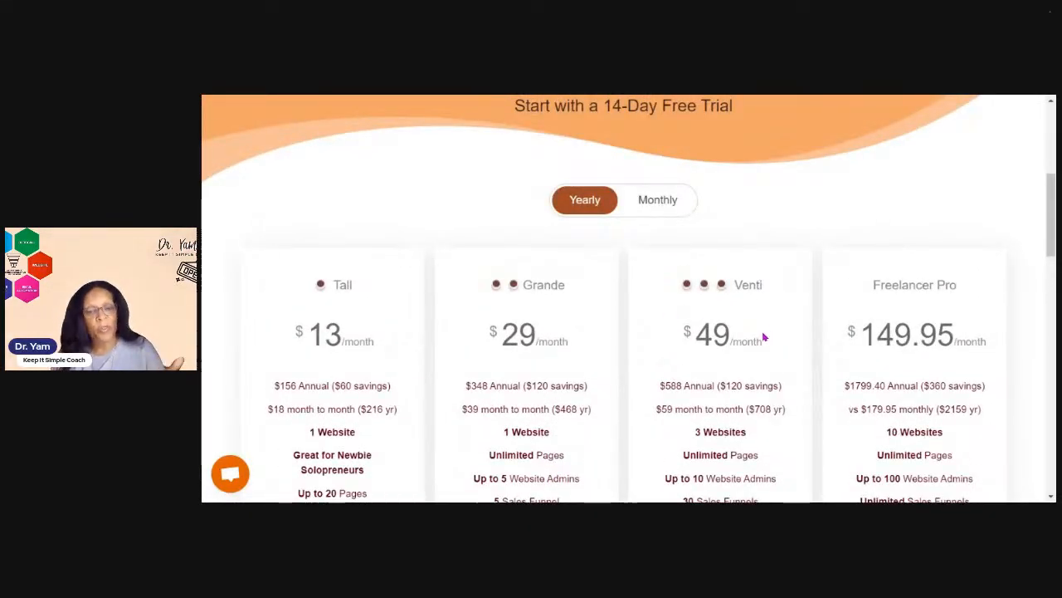
{"action": "scroll", "coordinate": [729, 390], "scroll_direction": "down", "scroll_amount": 5}
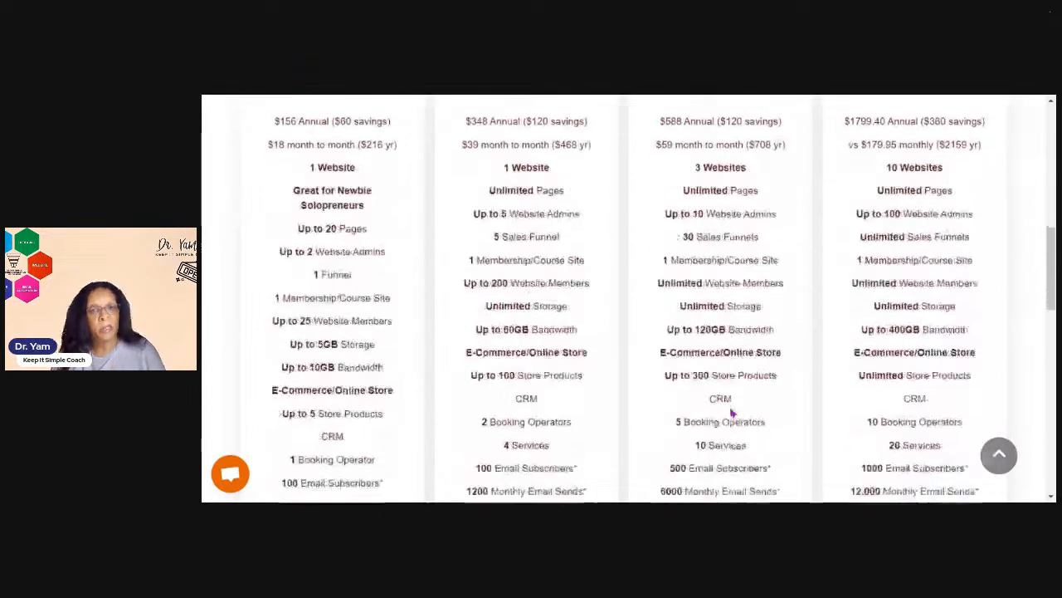
{"action": "scroll", "coordinate": [734, 407], "scroll_direction": "up", "scroll_amount": 5}
{"action": "scroll", "coordinate": [735, 406], "scroll_direction": "down", "scroll_amount": 1}
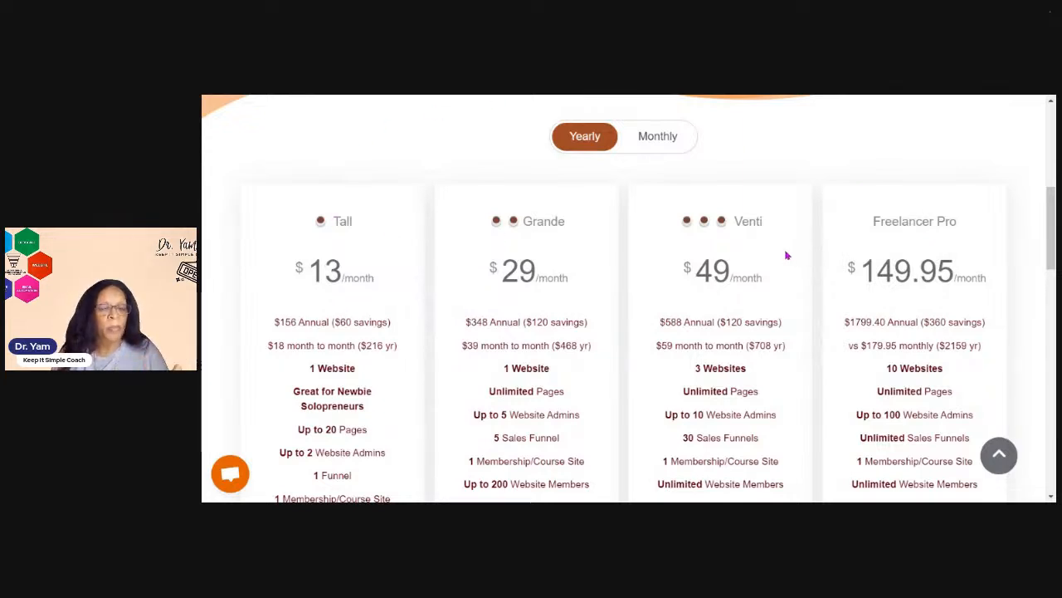
Switch the plan pricing to Monthly and review the monthly prices
{"action": "left_click", "coordinate": [661, 144]}
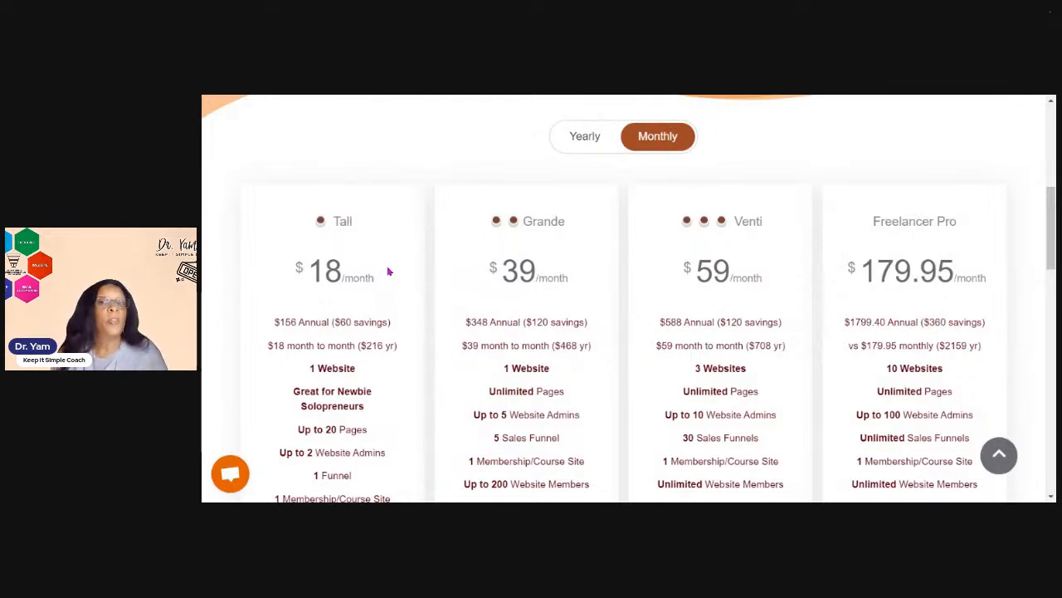
{"action": "scroll", "coordinate": [448, 286], "scroll_direction": "up", "scroll_amount": 3}
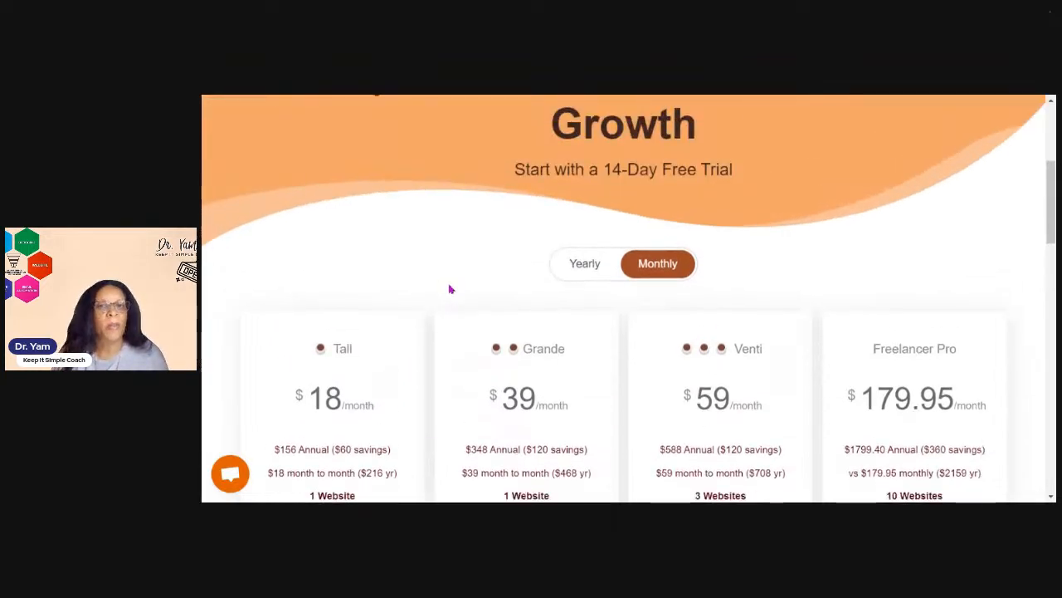
{"action": "scroll", "coordinate": [459, 297], "scroll_direction": "up", "scroll_amount": 5}
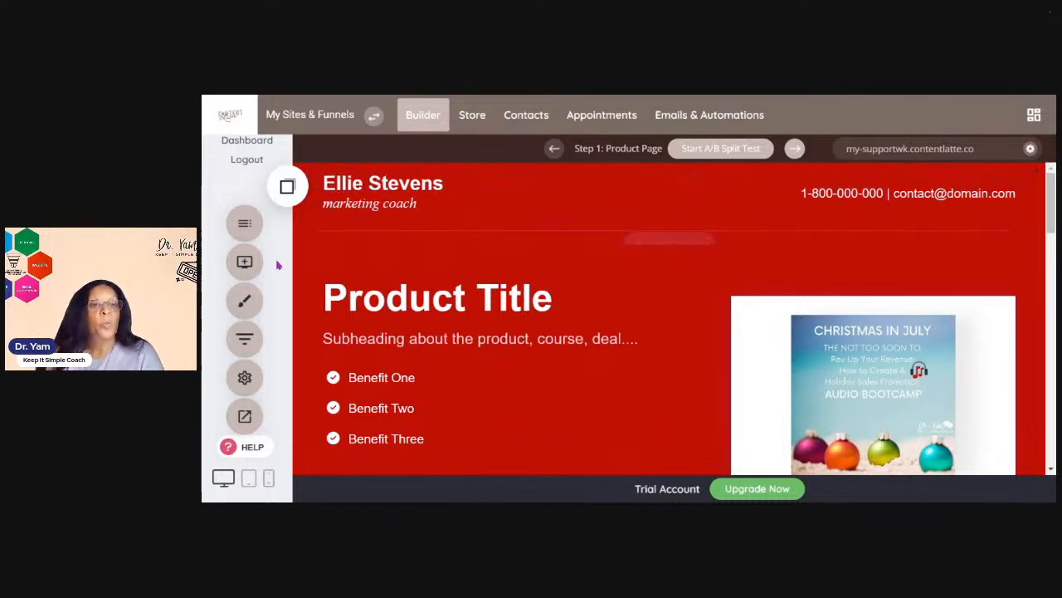
Open the Add Widget panel in the page builder to view the available widgets, then close it
{"action": "left_click", "coordinate": [242, 226]}
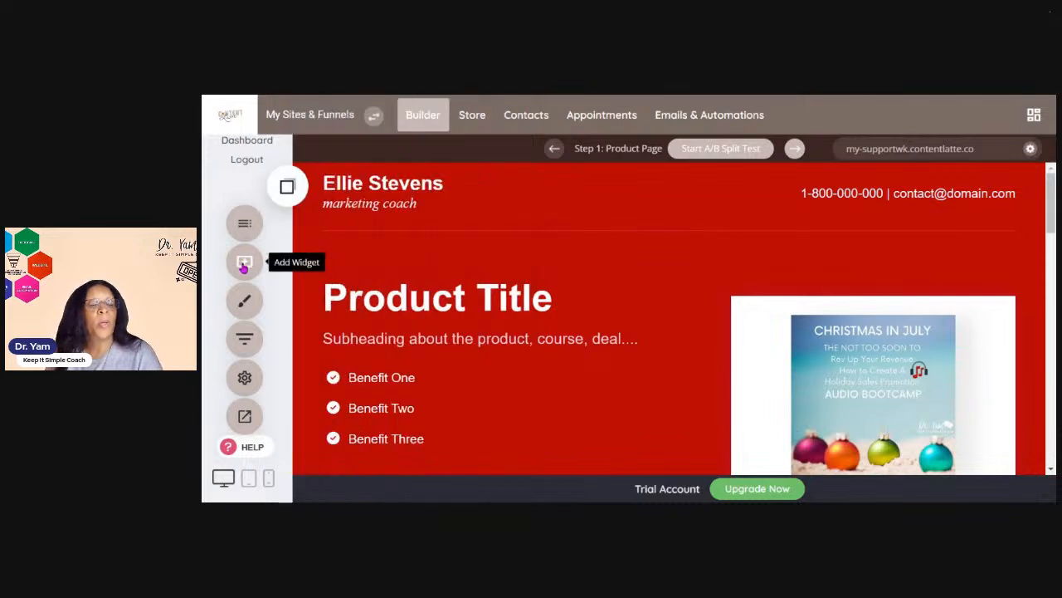
{"action": "left_click", "coordinate": [244, 264]}
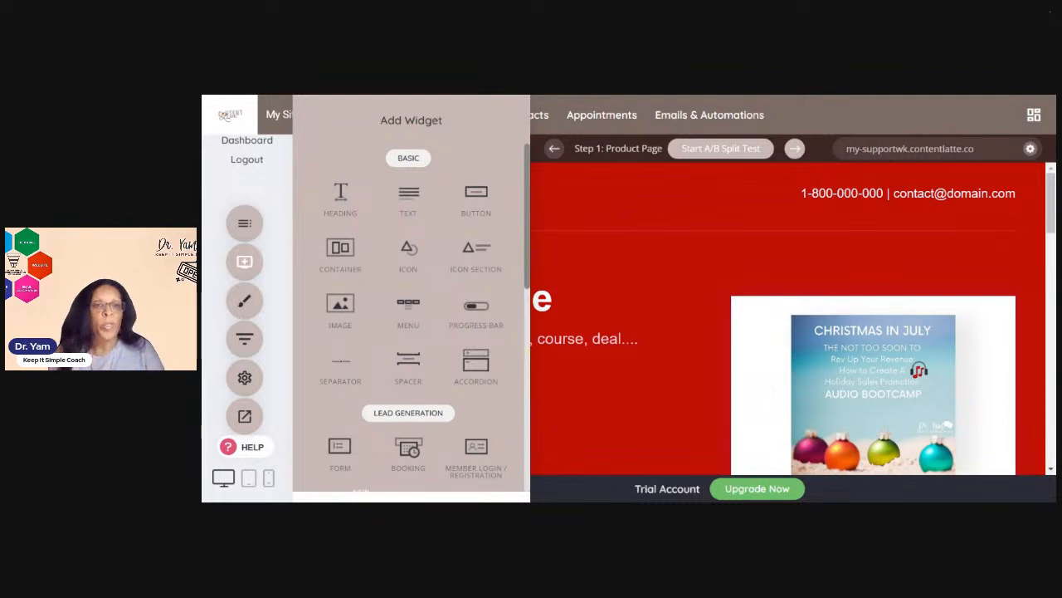
{"action": "left_click", "coordinate": [249, 316]}
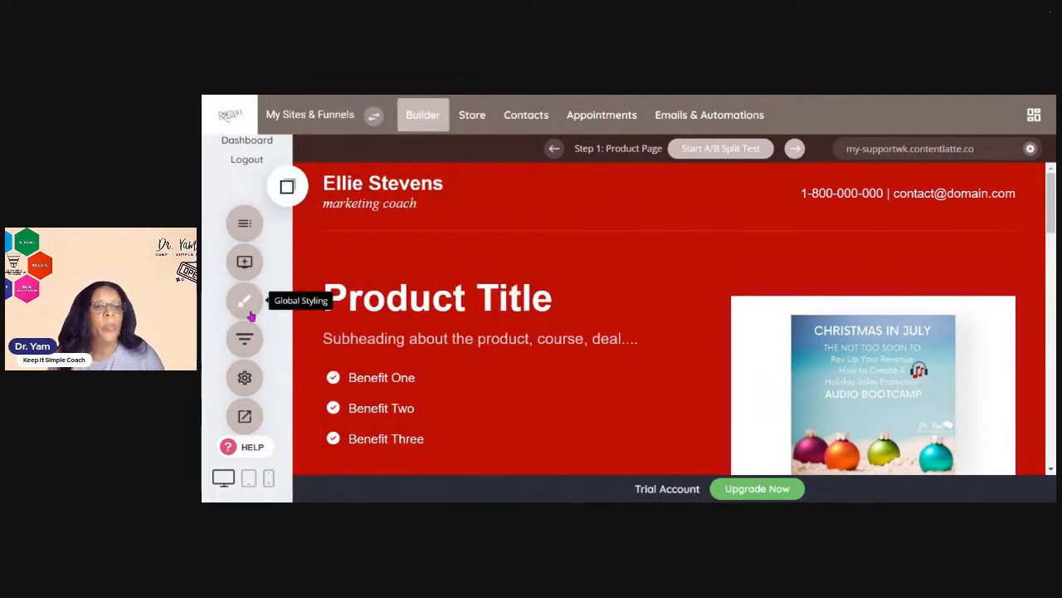
Open Global Styling's Color Palette to review the theme colors, then cancel without changes
{"action": "left_click", "coordinate": [247, 314]}
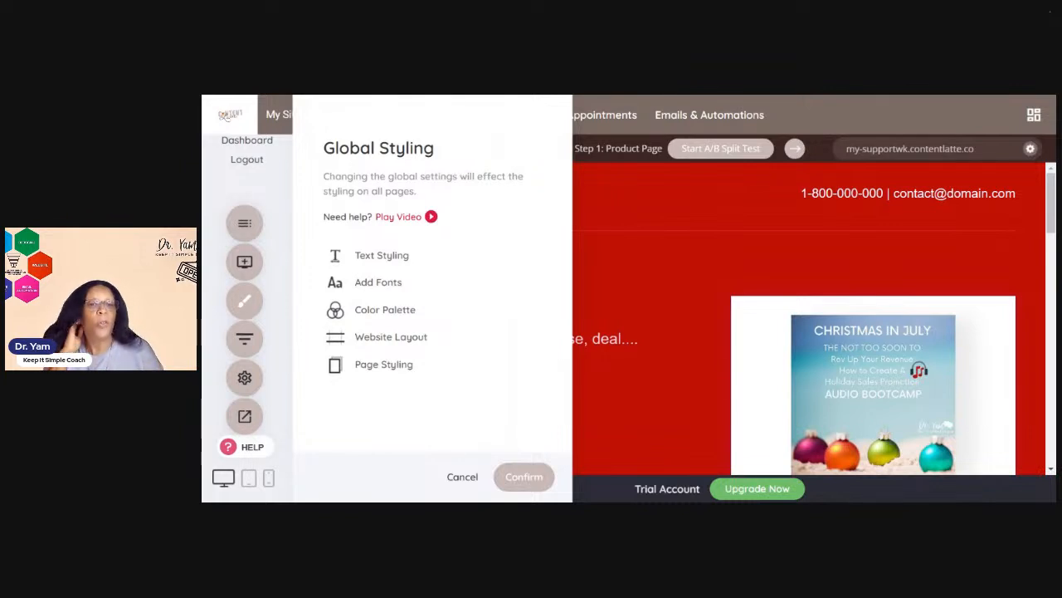
{"action": "left_click", "coordinate": [379, 321]}
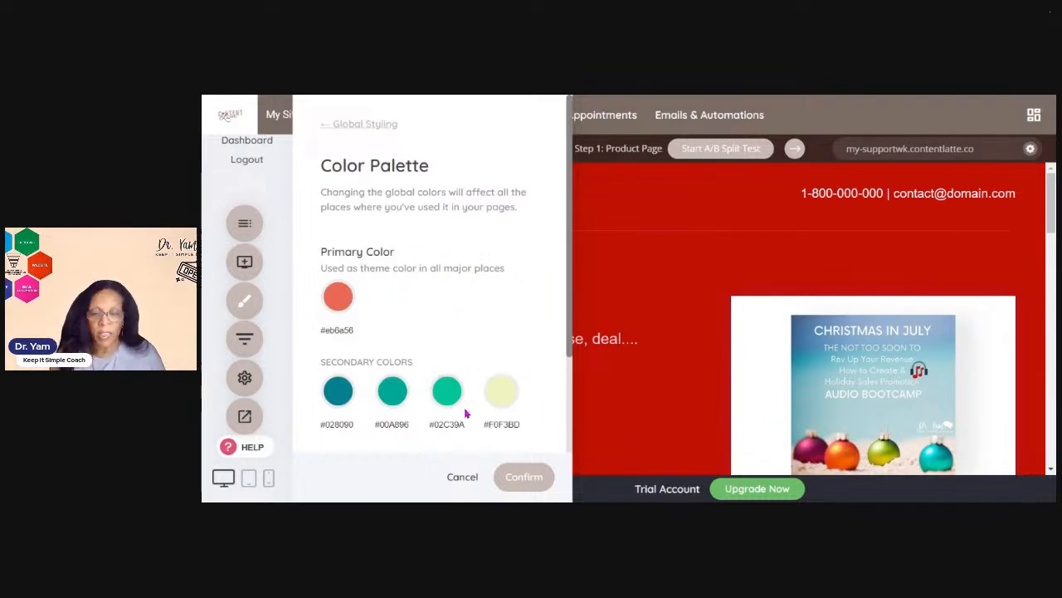
{"action": "scroll", "coordinate": [511, 309], "scroll_direction": "down", "scroll_amount": 3}
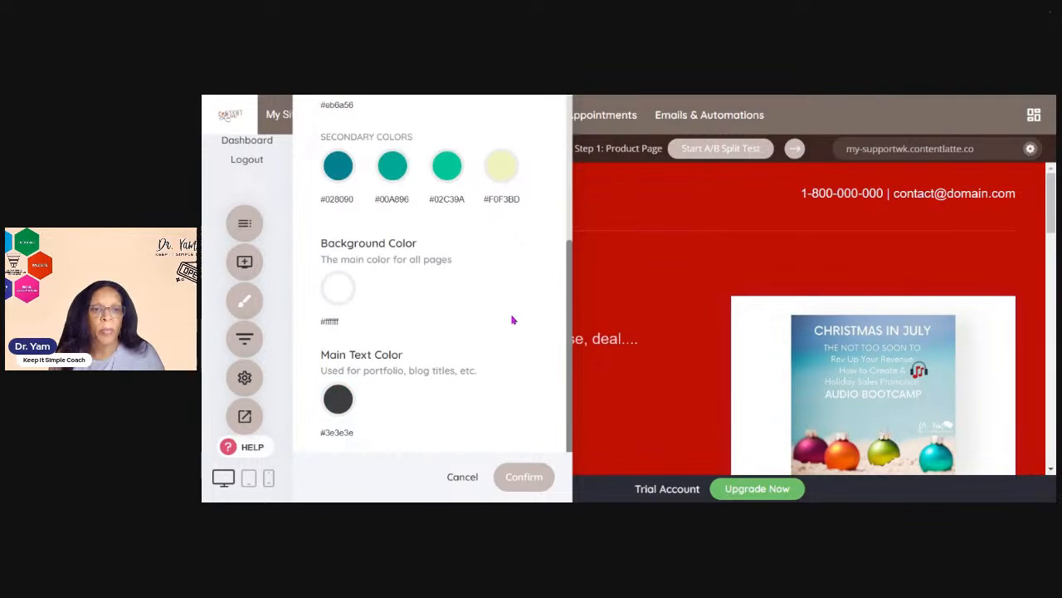
{"action": "scroll", "coordinate": [509, 311], "scroll_direction": "up", "scroll_amount": 3}
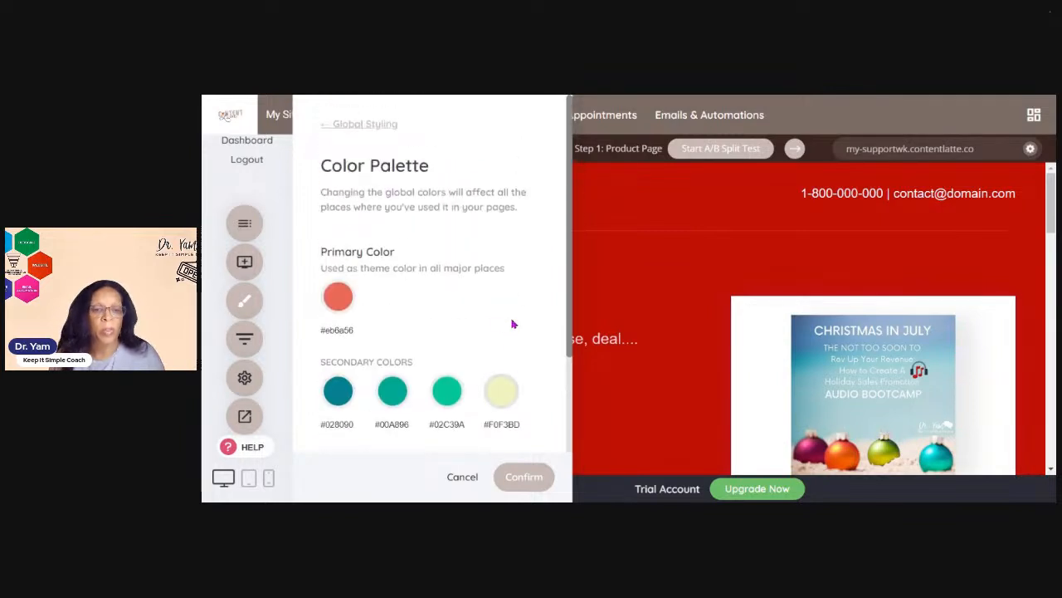
{"action": "left_click", "coordinate": [461, 477]}
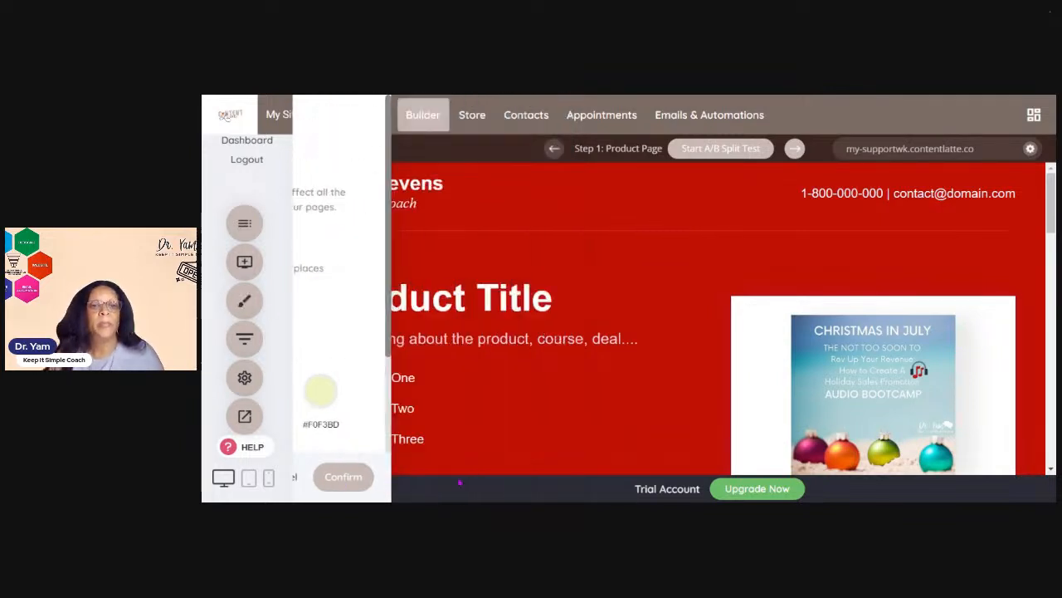
Open Funnel Settings and the Page SEO information for the page, then cancel the dialog
{"action": "left_click", "coordinate": [242, 379]}
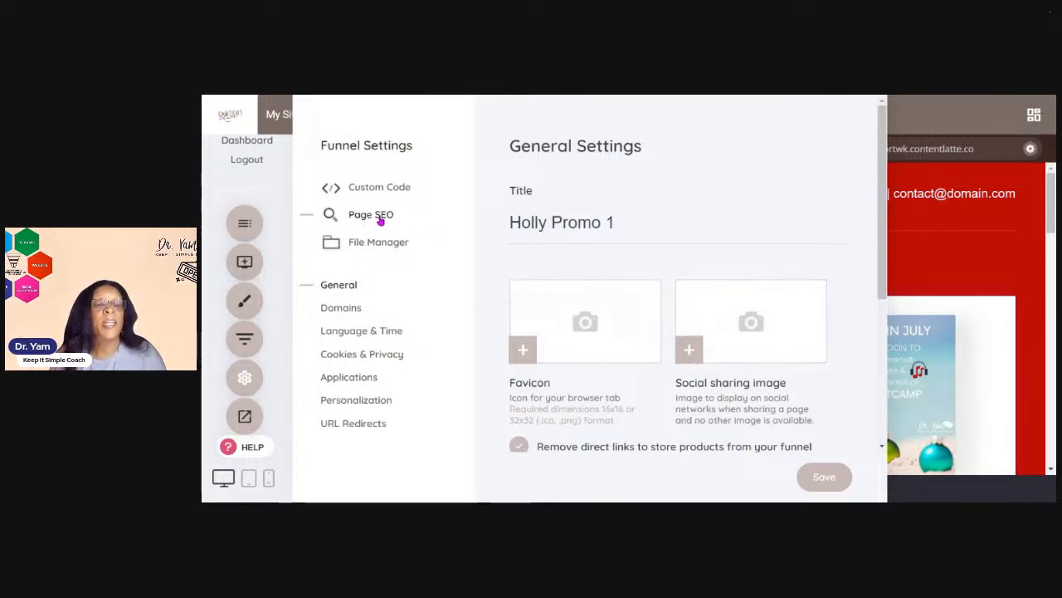
{"action": "left_click", "coordinate": [380, 216]}
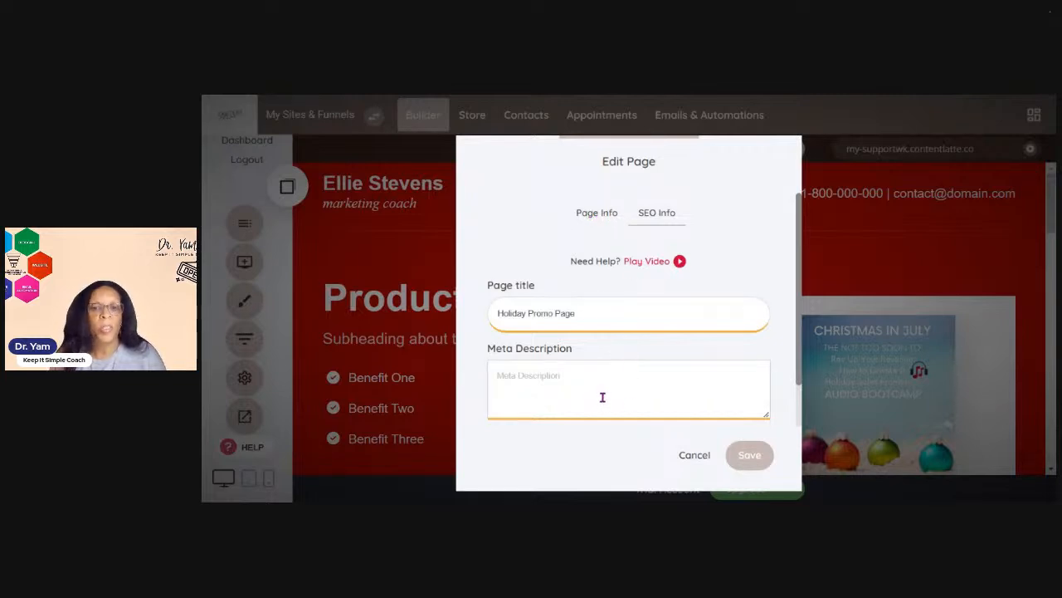
{"action": "left_click", "coordinate": [705, 462]}
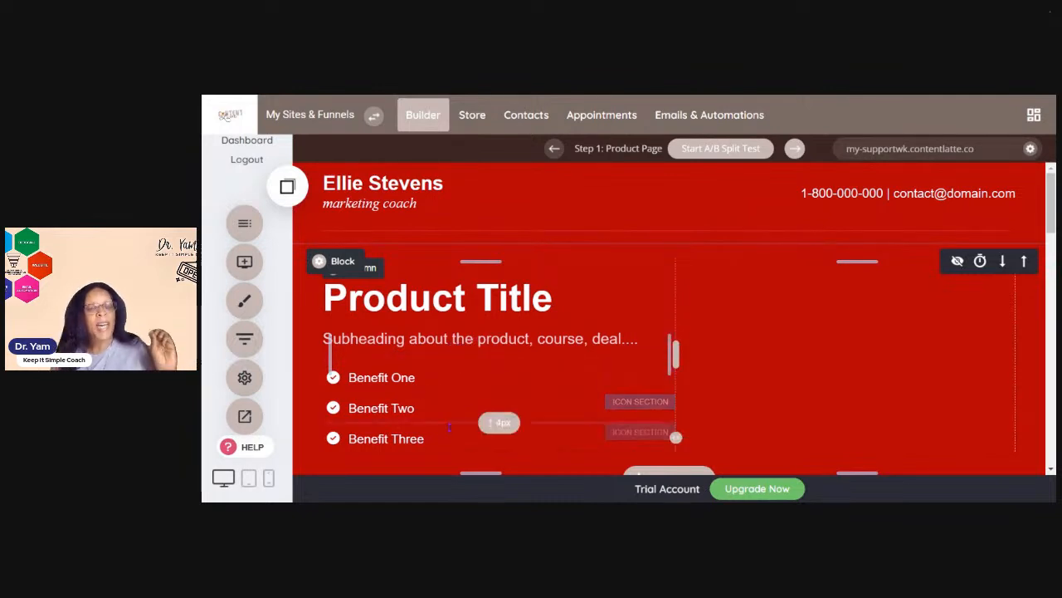
Scroll down to the client testimonial and open the client photo's image settings, then close them
{"action": "scroll", "coordinate": [423, 448], "scroll_direction": "down", "scroll_amount": 2}
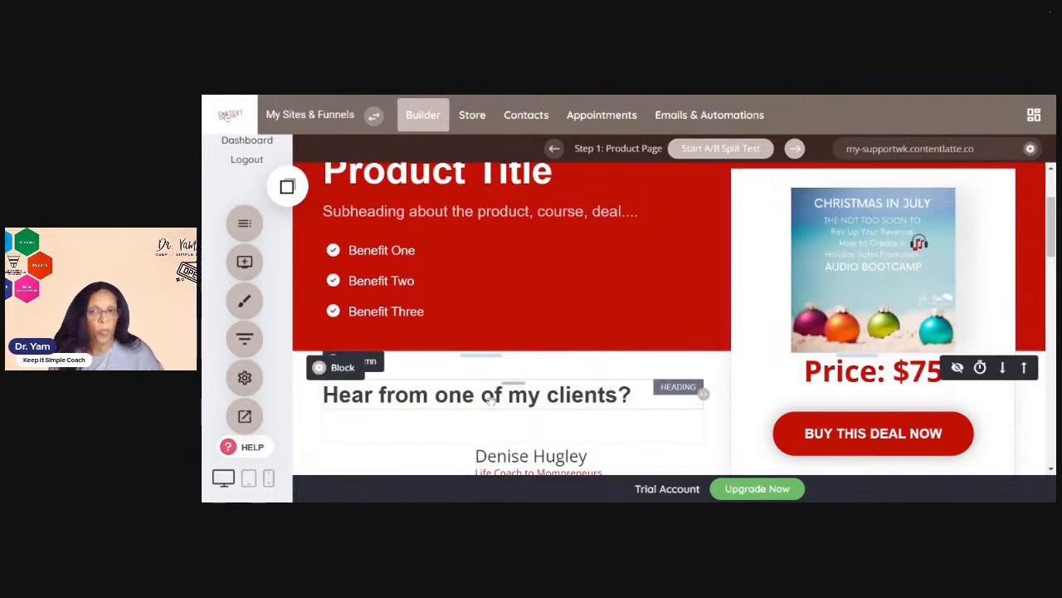
{"action": "scroll", "coordinate": [495, 399], "scroll_direction": "down", "scroll_amount": 1}
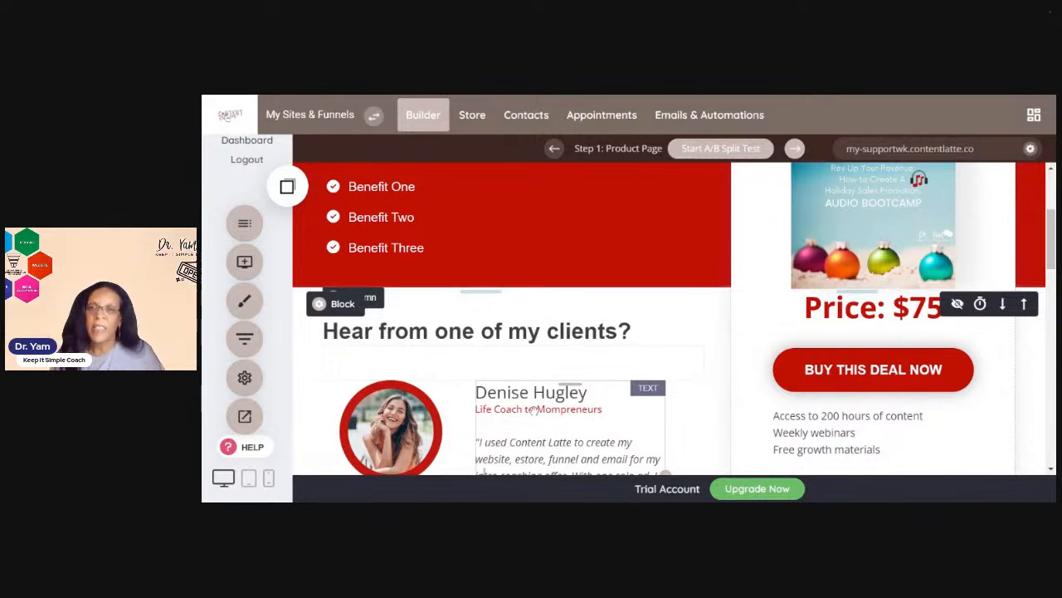
{"action": "scroll", "coordinate": [608, 392], "scroll_direction": "down", "scroll_amount": 3}
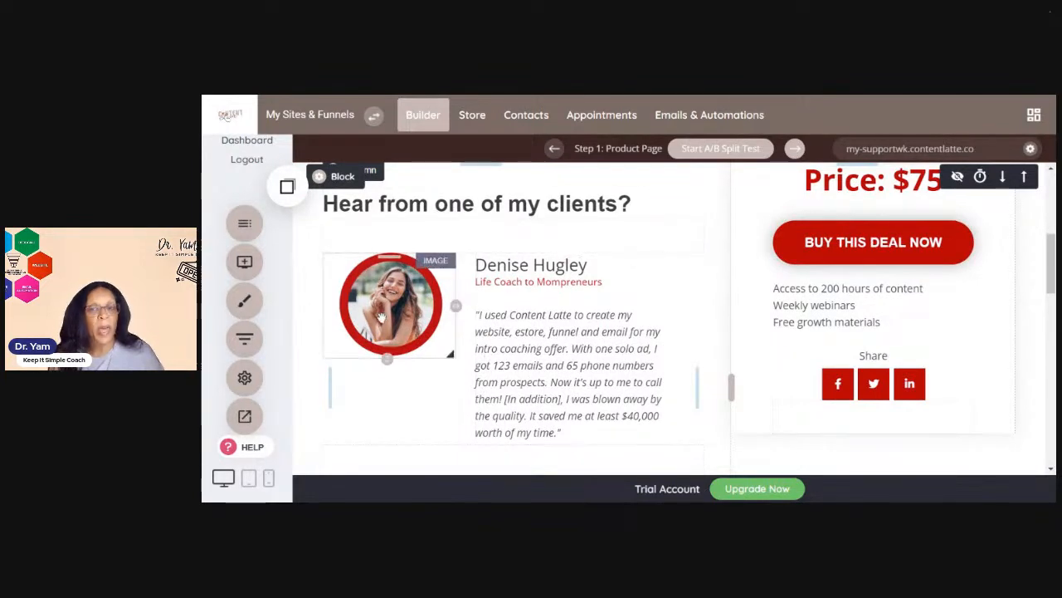
{"action": "scroll", "coordinate": [455, 332], "scroll_direction": "up", "scroll_amount": 3}
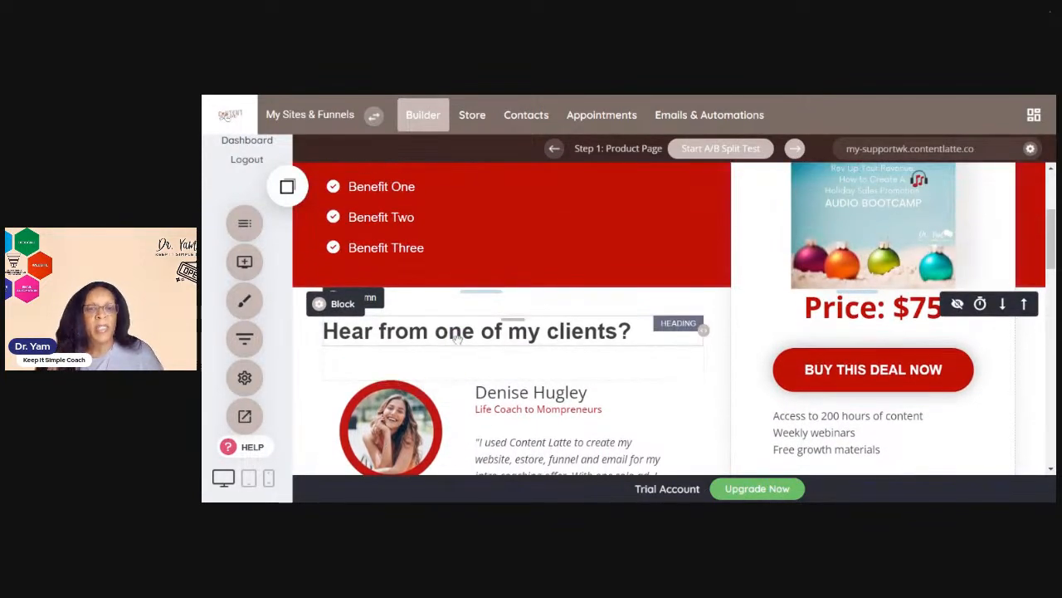
{"action": "scroll", "coordinate": [457, 339], "scroll_direction": "down", "scroll_amount": 2}
{"action": "left_click", "coordinate": [402, 381]}
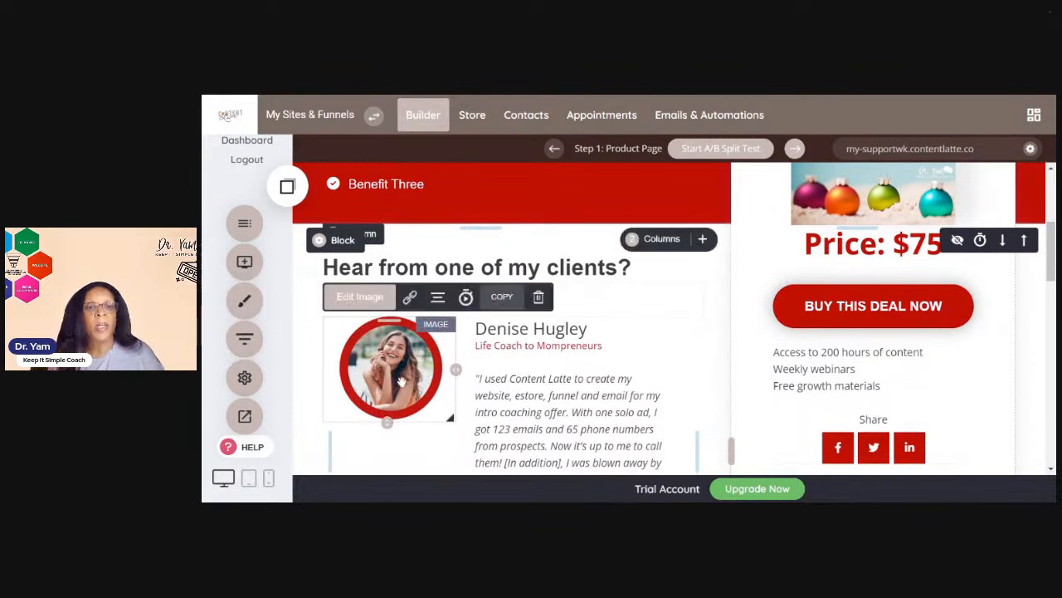
{"action": "left_click", "coordinate": [360, 299]}
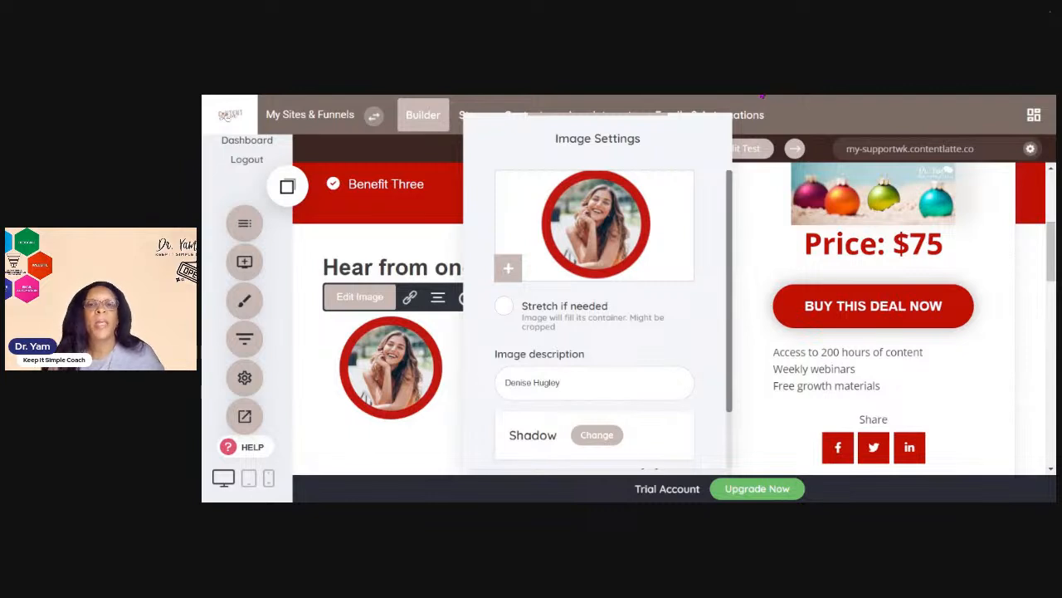
{"action": "left_click", "coordinate": [442, 328]}
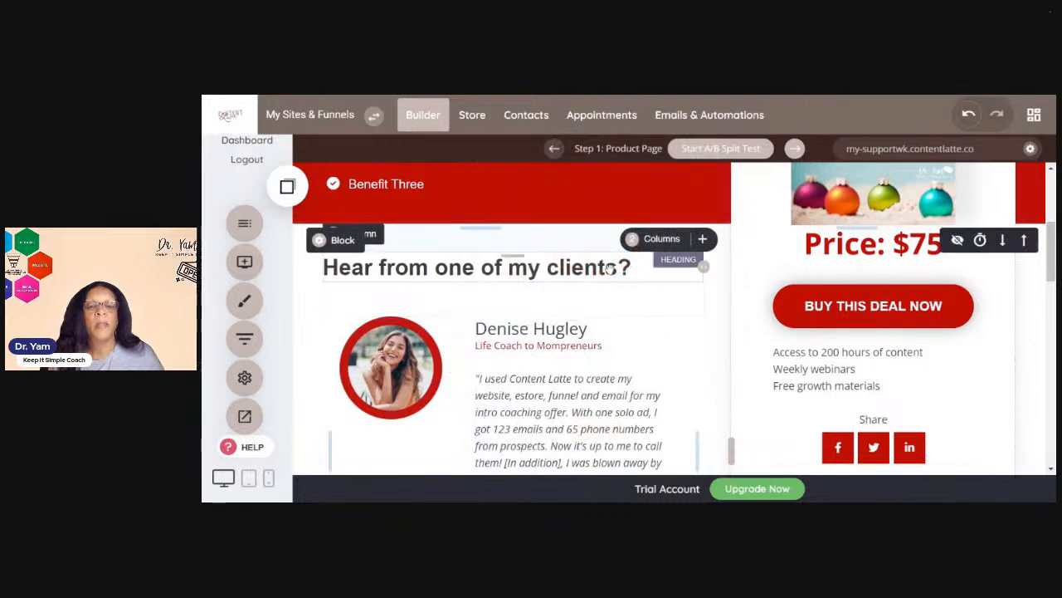
Scroll through the page's testimonial and pricing sections
{"action": "scroll", "coordinate": [602, 315], "scroll_direction": "down", "scroll_amount": 2}
{"action": "scroll", "coordinate": [637, 292], "scroll_direction": "up", "scroll_amount": 3}
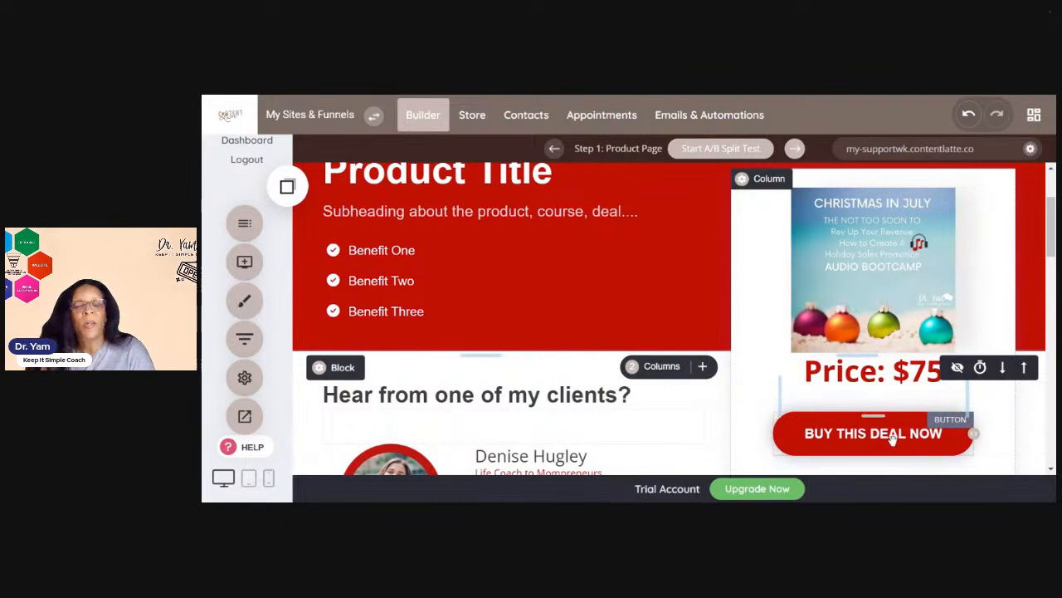
{"action": "scroll", "coordinate": [896, 445], "scroll_direction": "down", "scroll_amount": 3}
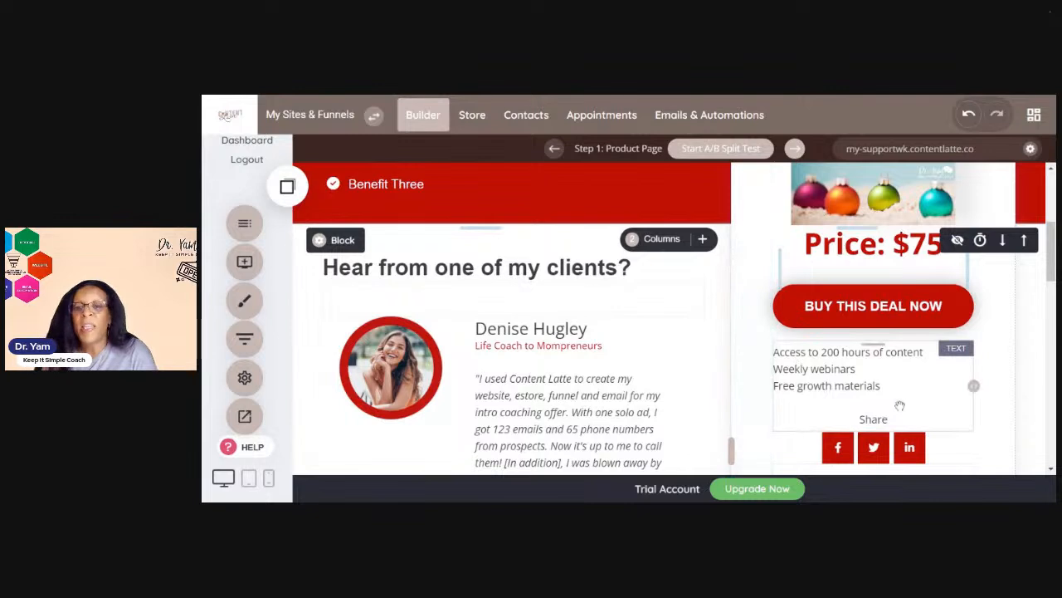
Open the social share widget's networks and move Facebook to the end of the selected networks
{"action": "scroll", "coordinate": [909, 419], "scroll_direction": "down", "scroll_amount": 3}
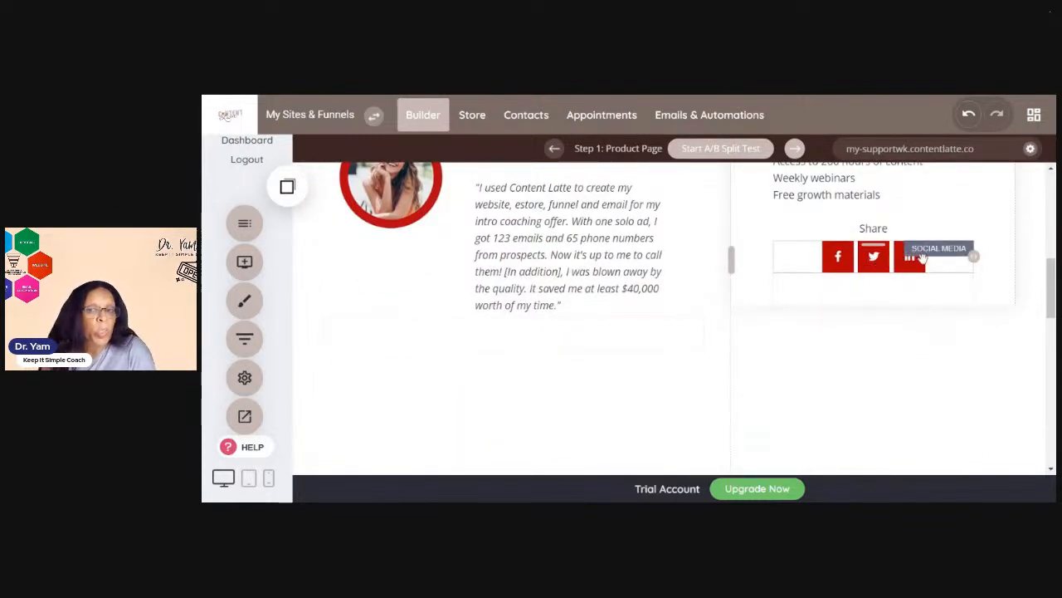
{"action": "double_click", "coordinate": [811, 252]}
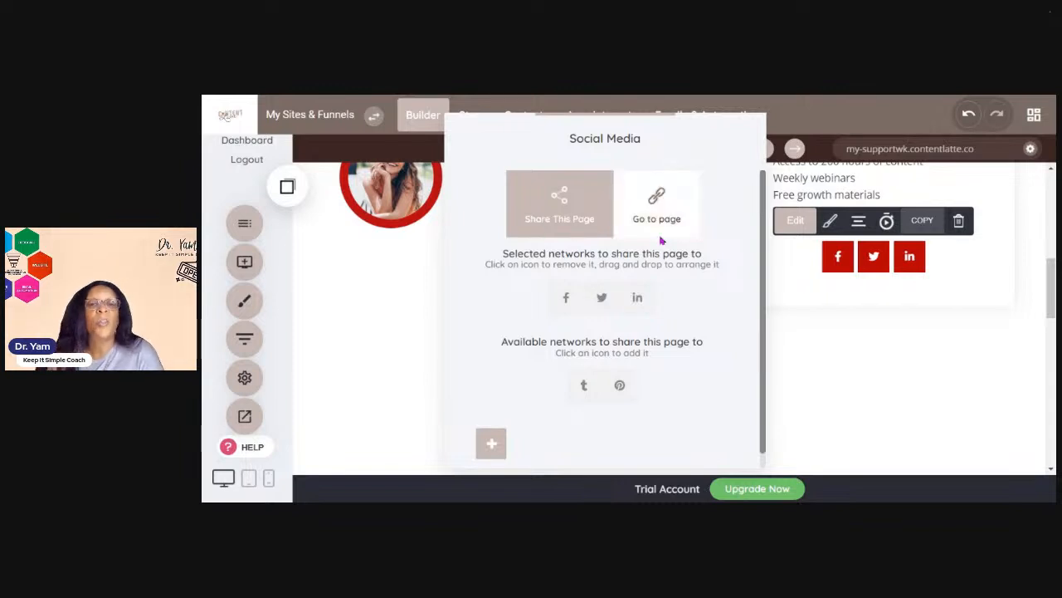
{"action": "left_click", "coordinate": [564, 298]}
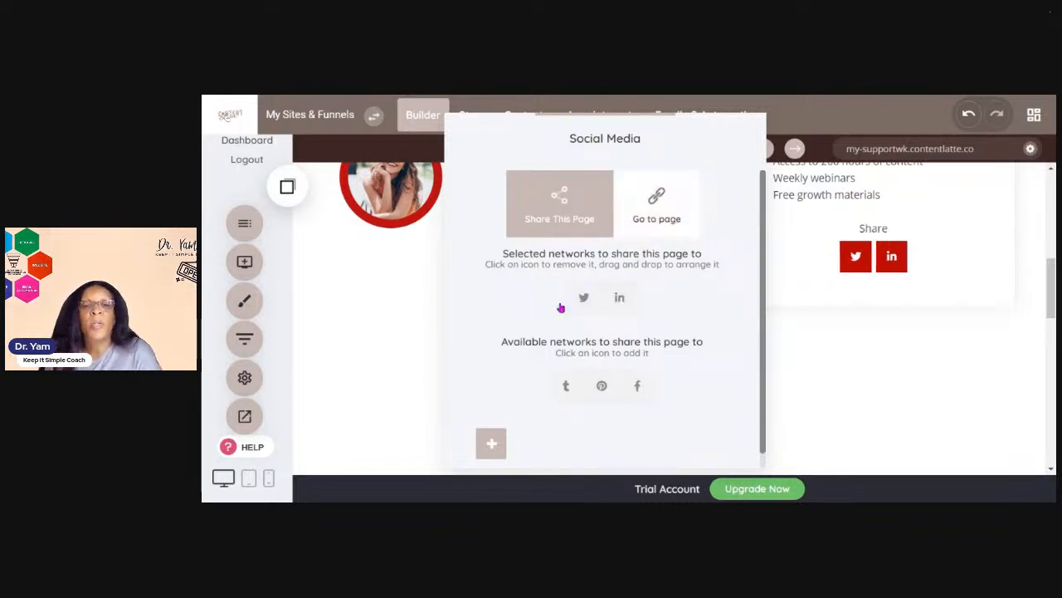
{"action": "left_click", "coordinate": [636, 386]}
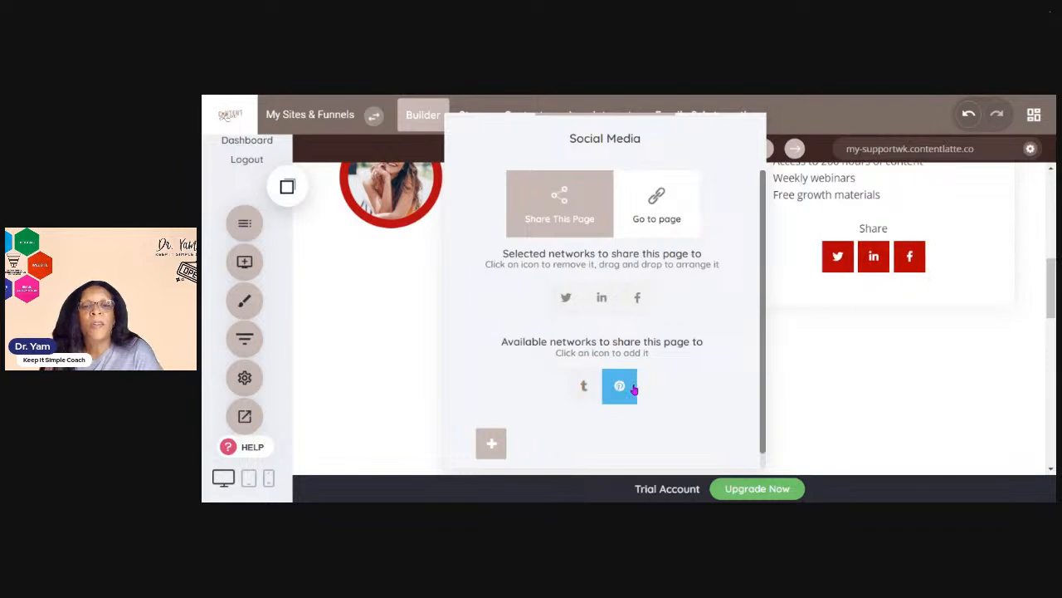
{"action": "scroll", "coordinate": [656, 370], "scroll_direction": "down", "scroll_amount": 1}
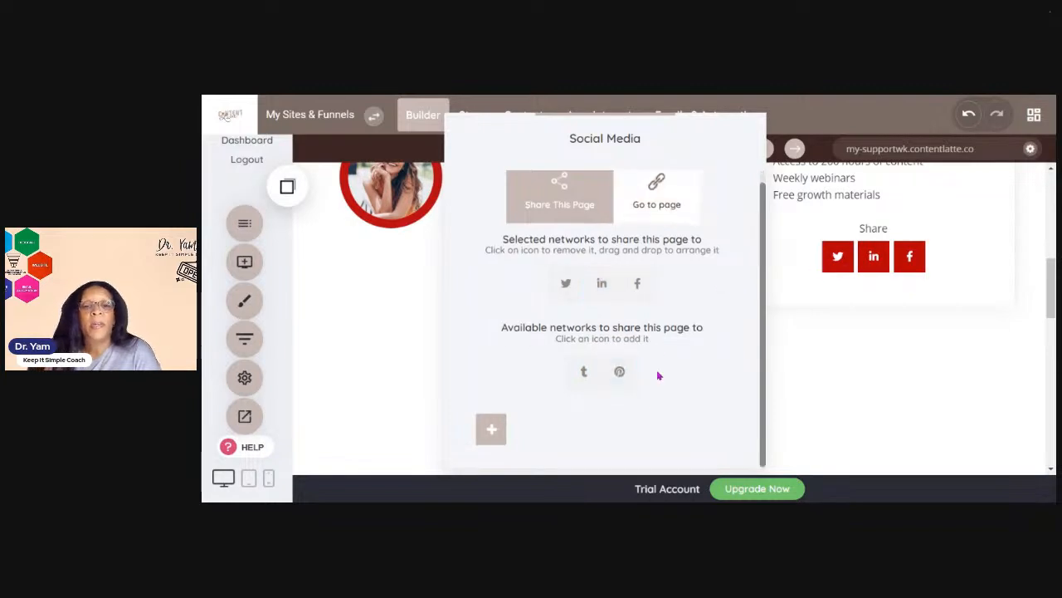
{"action": "left_click", "coordinate": [780, 264]}
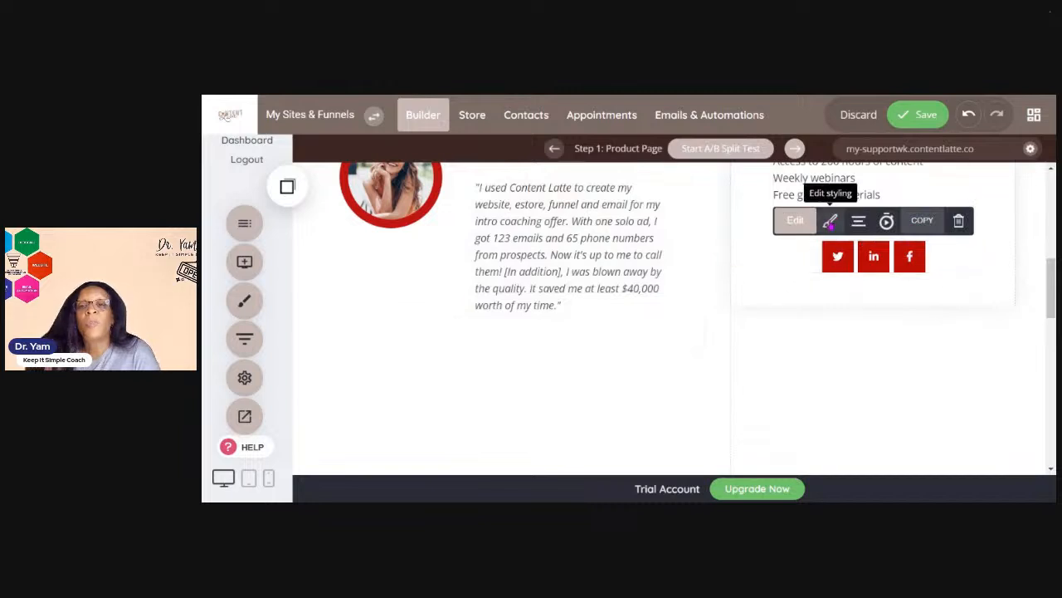
Reopen the social share widget's settings and its styling options, then close them without changes
{"action": "left_click", "coordinate": [799, 219]}
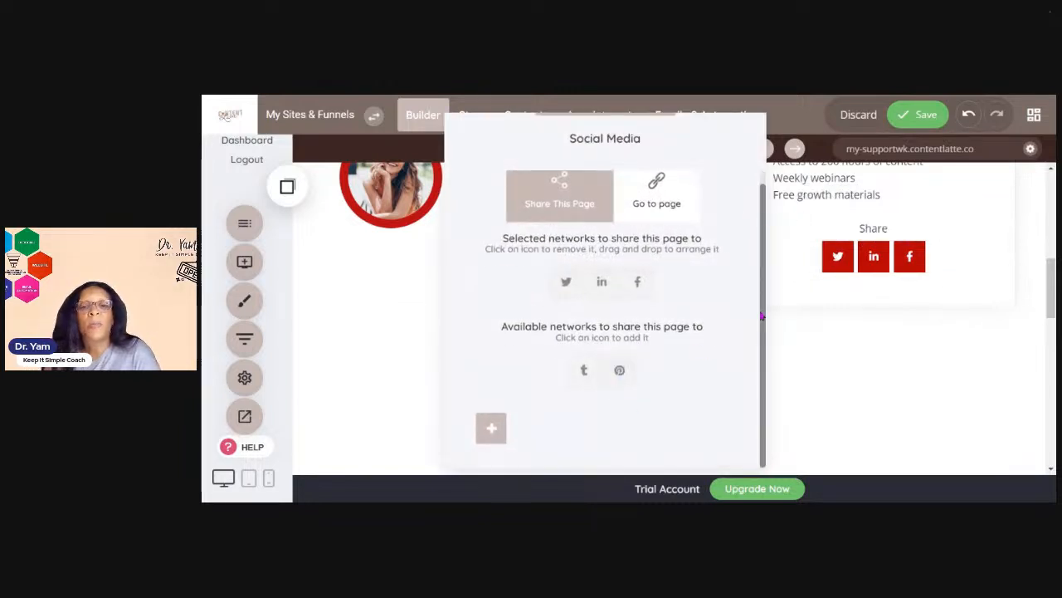
{"action": "left_click", "coordinate": [797, 301]}
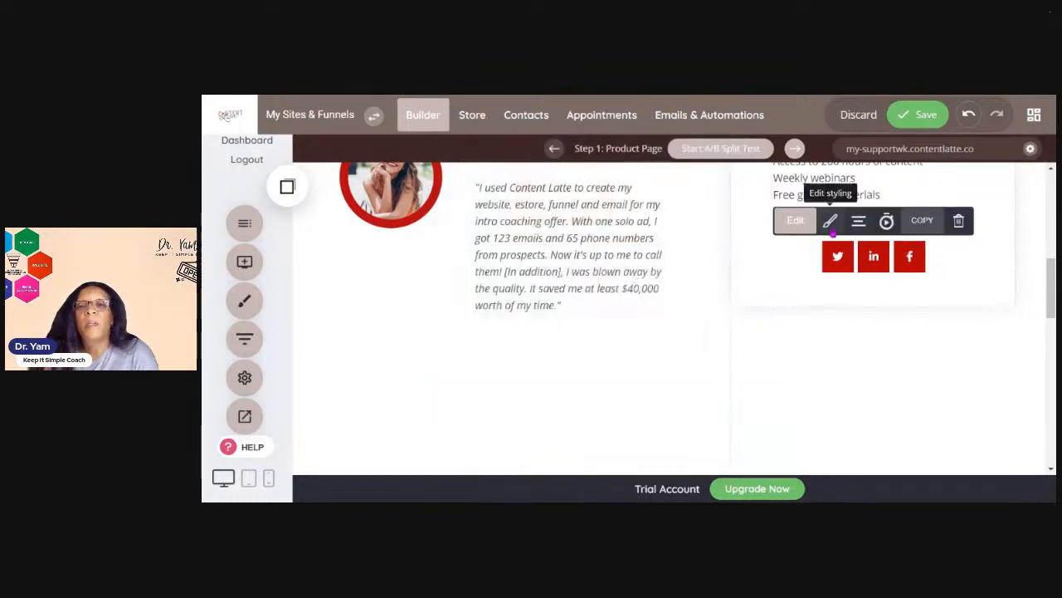
{"action": "left_click", "coordinate": [830, 220]}
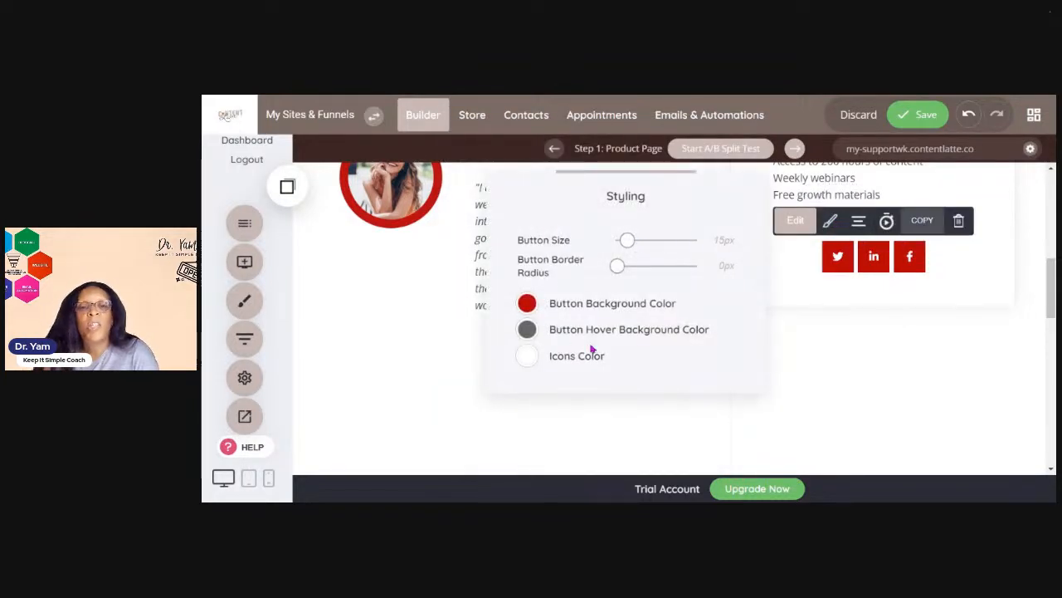
{"action": "left_click", "coordinate": [813, 324]}
Reopen the social share widget and compare its Go to page and Share This Page modes
{"action": "scroll", "coordinate": [837, 374], "scroll_direction": "up", "scroll_amount": 3}
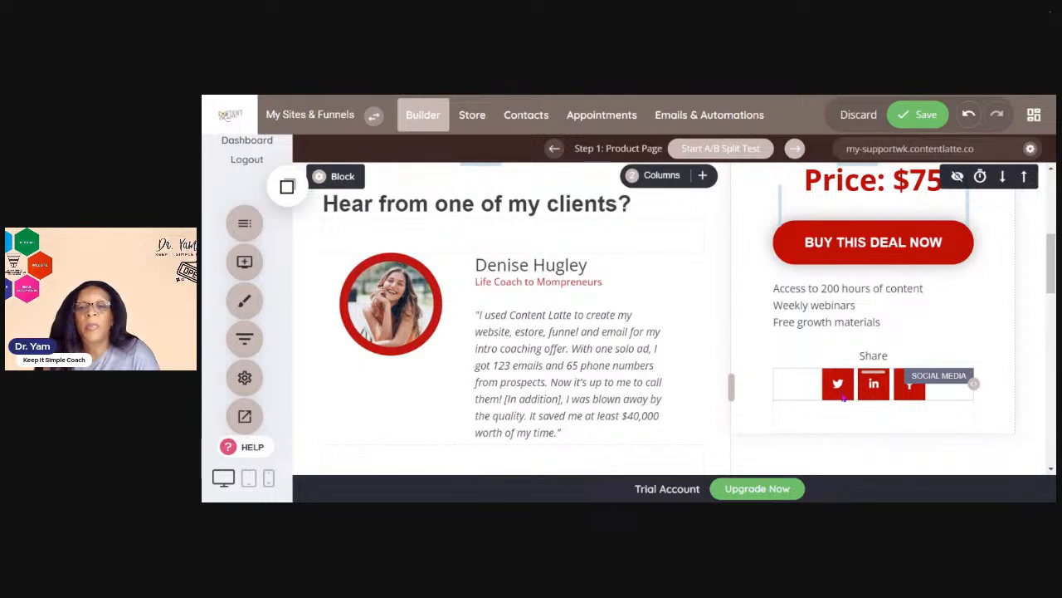
{"action": "left_click", "coordinate": [844, 395]}
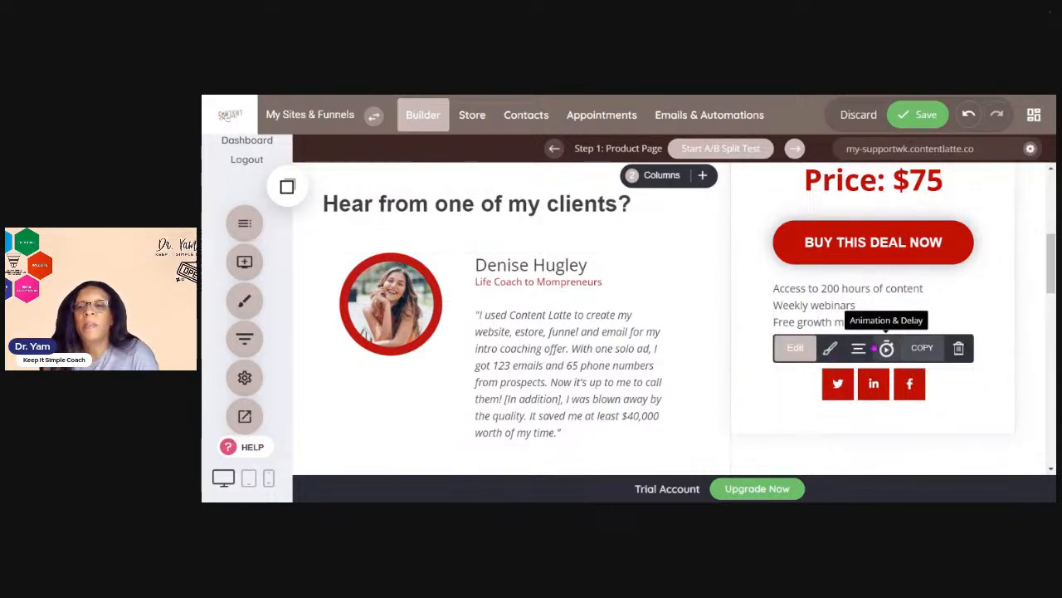
{"action": "left_click", "coordinate": [793, 348]}
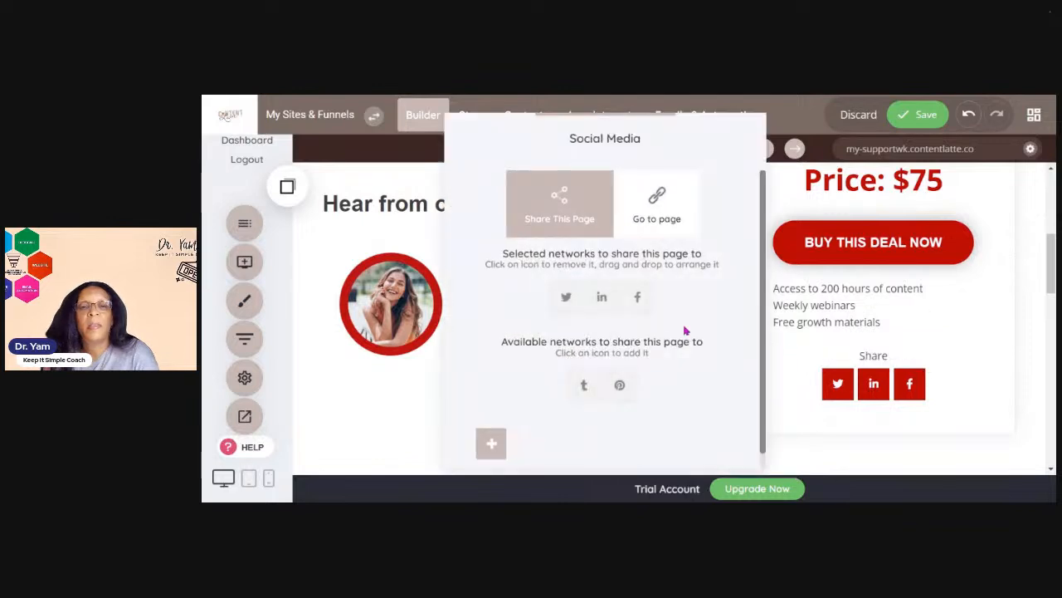
{"action": "left_click", "coordinate": [657, 192]}
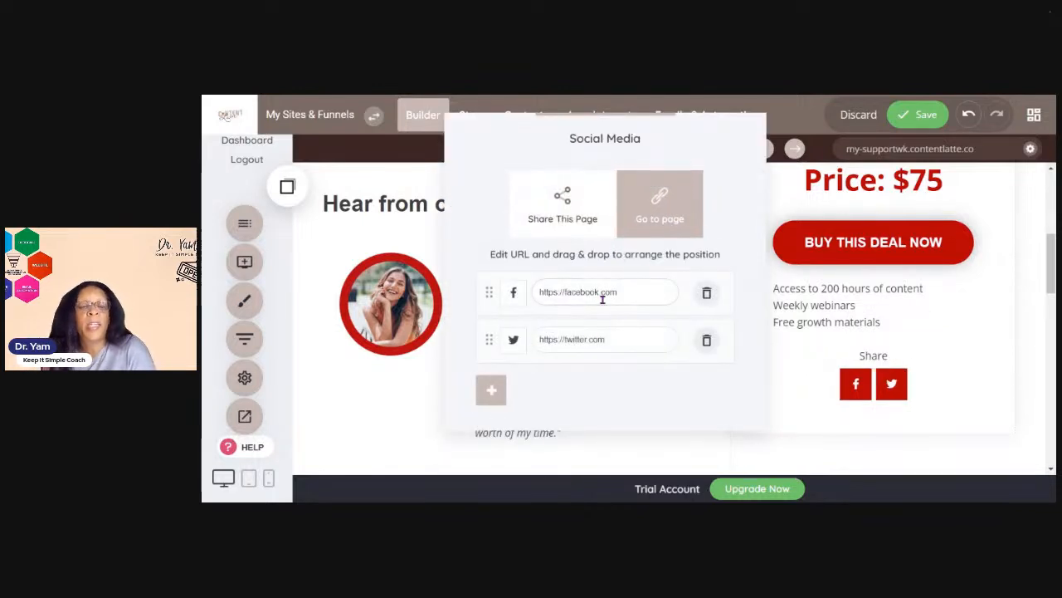
{"action": "left_click", "coordinate": [557, 210]}
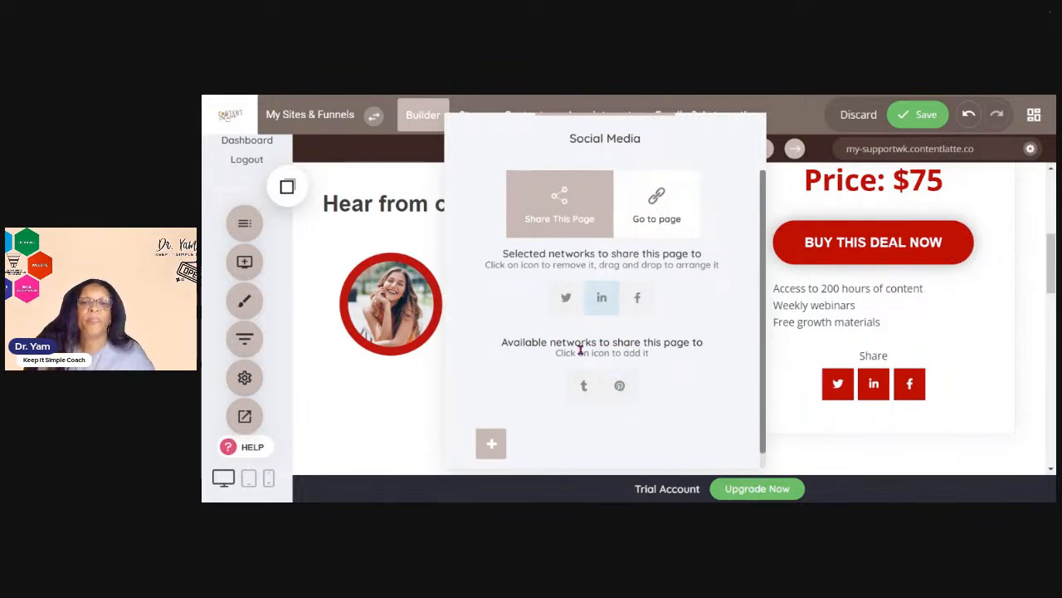
Add a new social network icon, searching for and picking the Instagram icon
{"action": "left_click", "coordinate": [493, 449]}
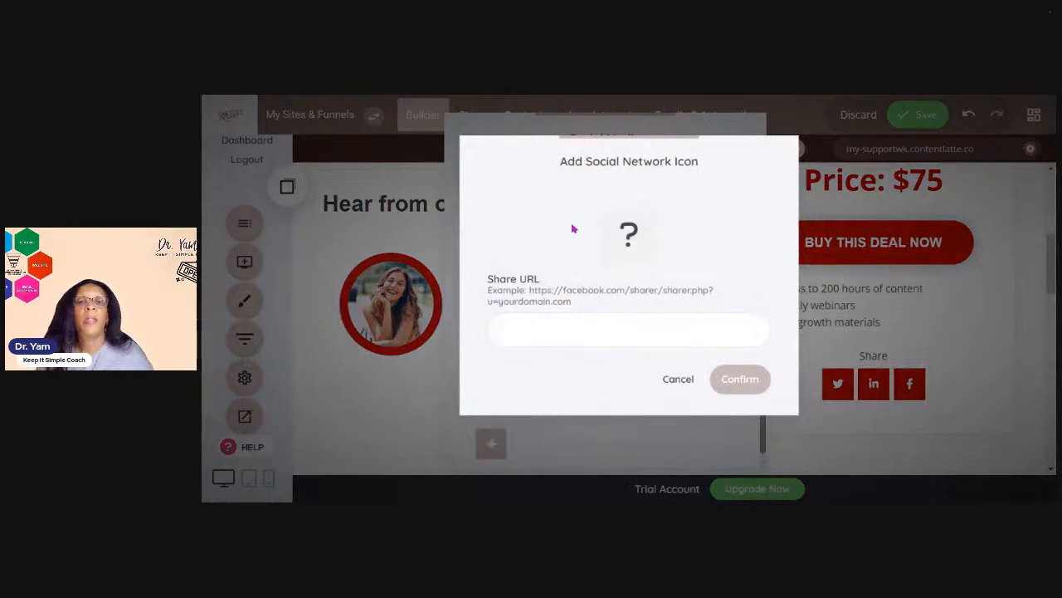
{"action": "left_click", "coordinate": [632, 235]}
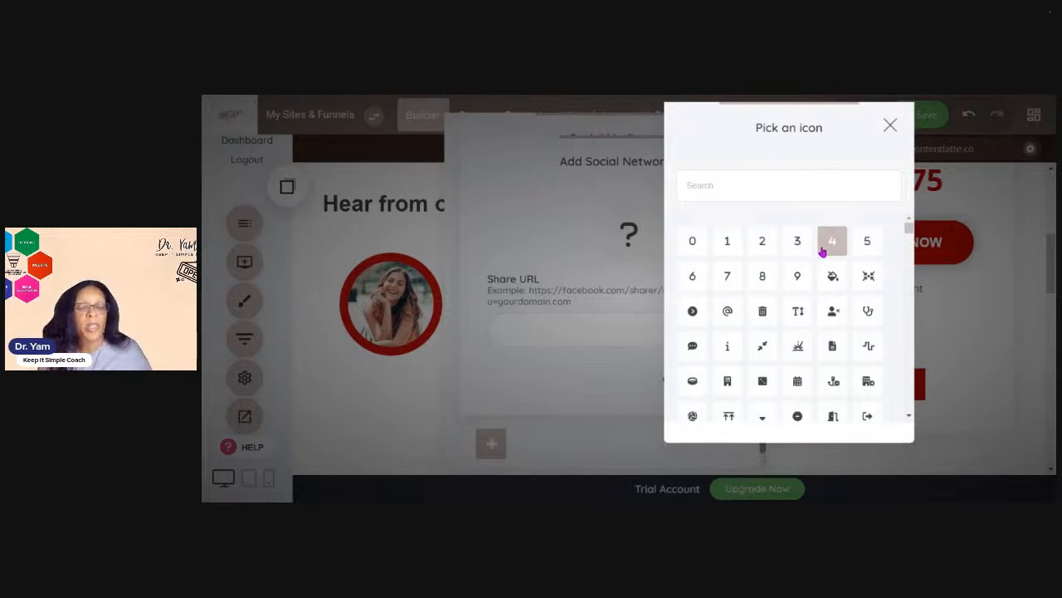
{"action": "left_click", "coordinate": [786, 184]}
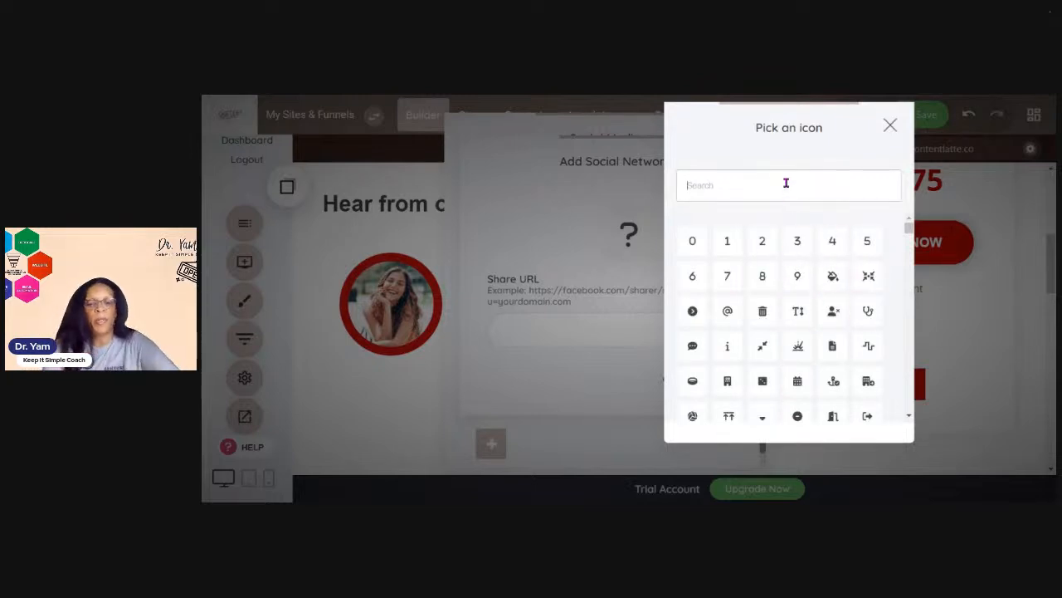
{"action": "type", "text": "instagr"}
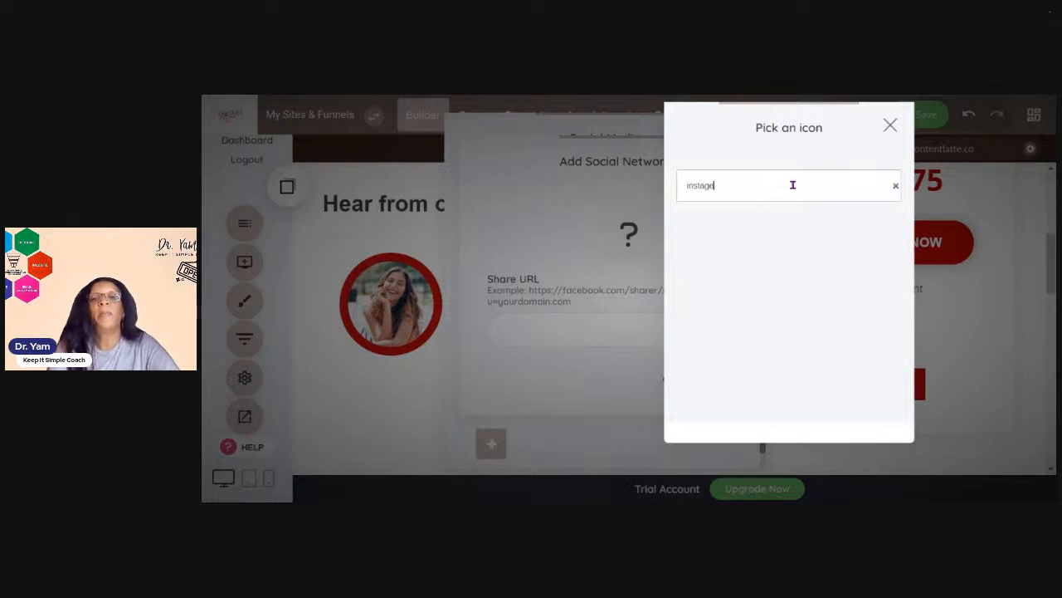
{"action": "type", "text": "a"}
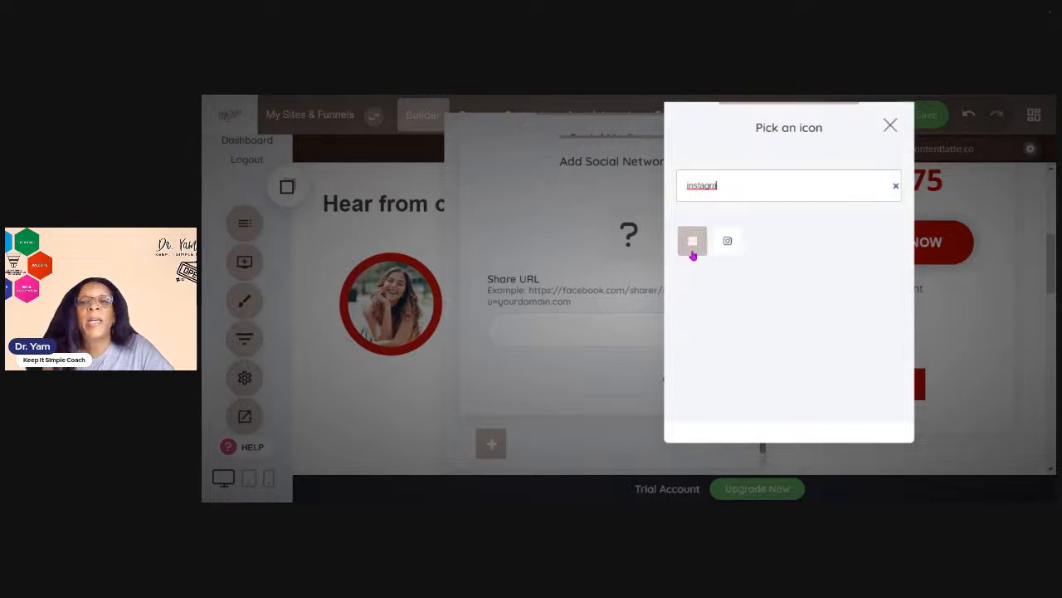
{"action": "left_click", "coordinate": [735, 247]}
Paste the Instagram share URL, confirm the new icon, and close the social media settings
{"action": "left_click", "coordinate": [552, 336]}
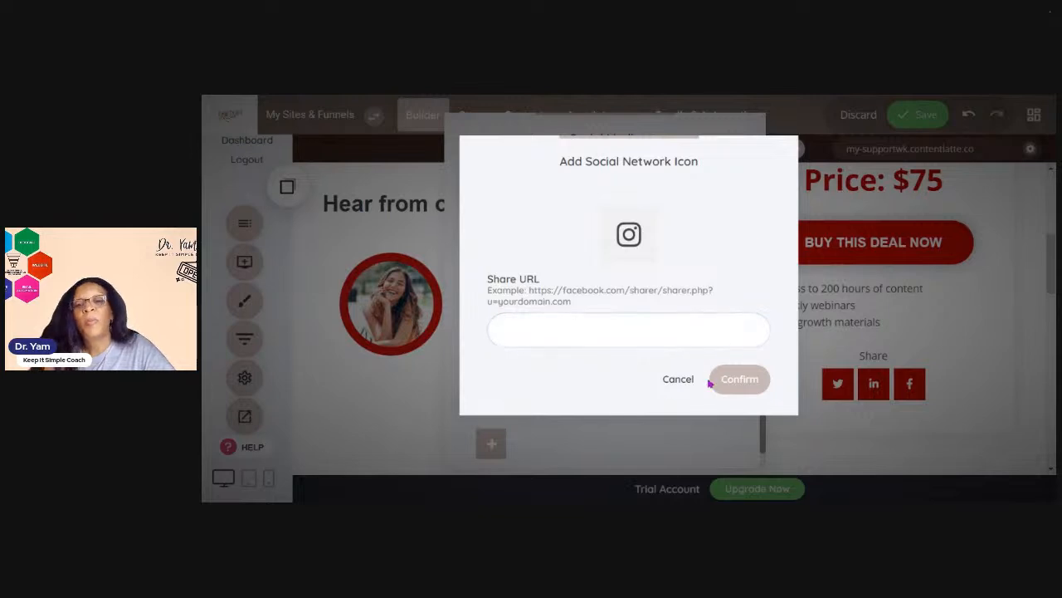
{"action": "left_click", "coordinate": [735, 384]}
{"action": "left_click", "coordinate": [634, 383]}
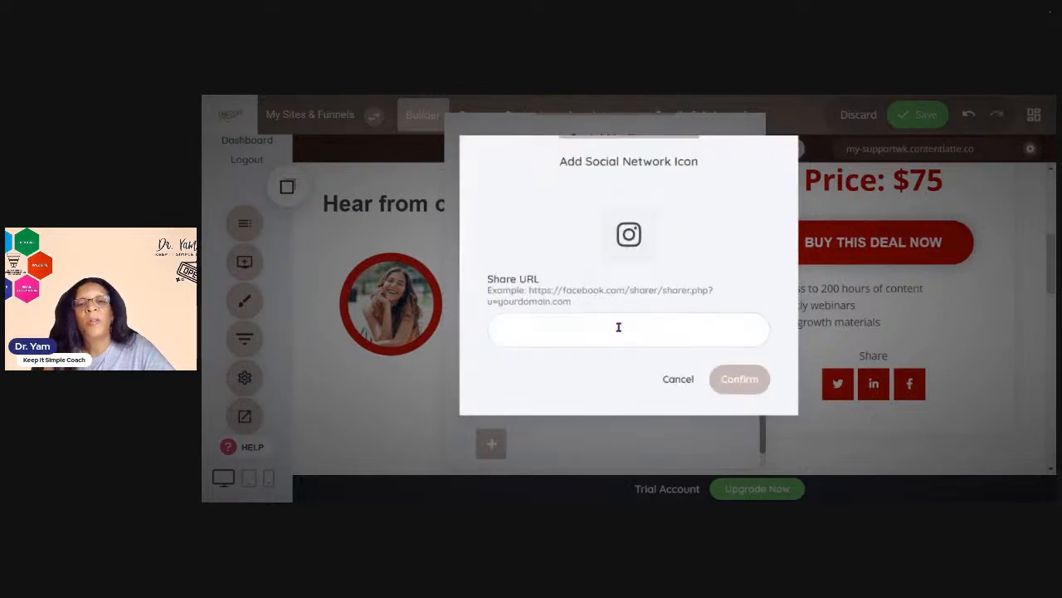
{"action": "type", "text": "https://bloggingconcentrated.com/members/aff/go/cyberyam?i=88"}
{"action": "left_click", "coordinate": [734, 379]}
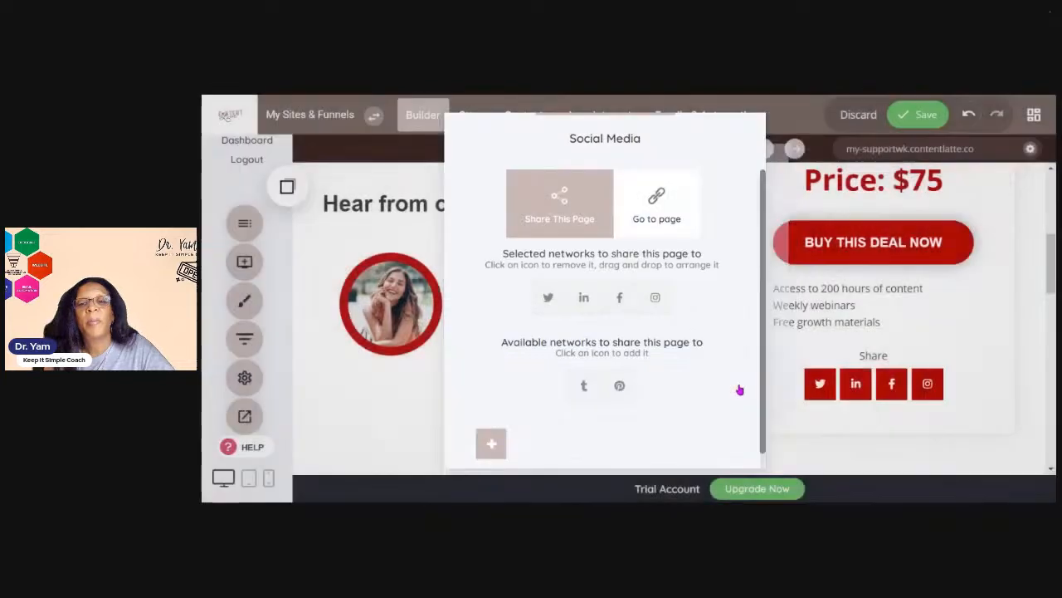
{"action": "left_click", "coordinate": [998, 324]}
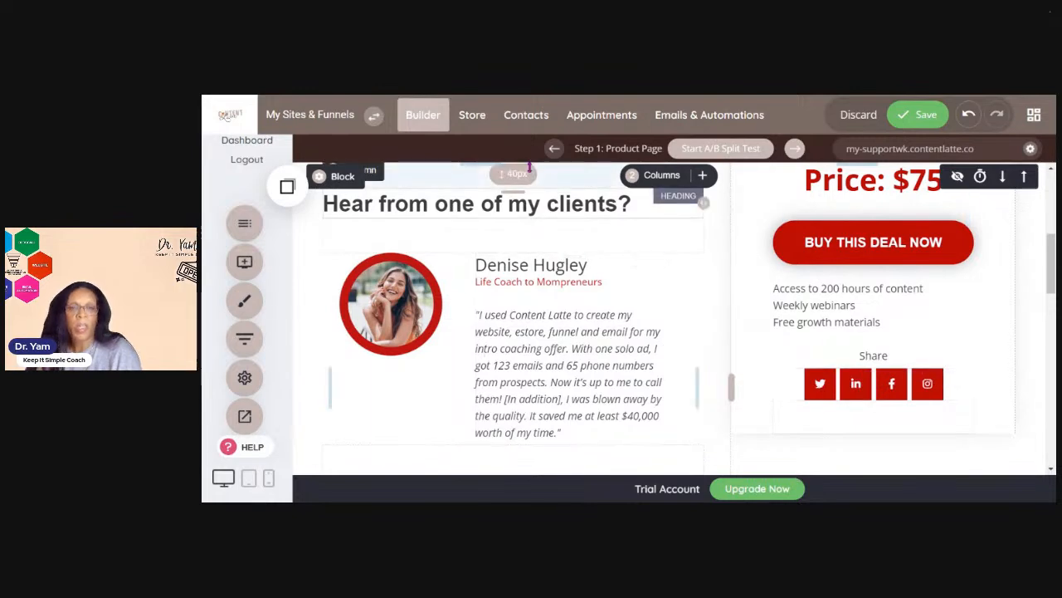
Scroll through the rest of the product page and back to the top
{"action": "scroll", "coordinate": [533, 310], "scroll_direction": "down", "scroll_amount": 5}
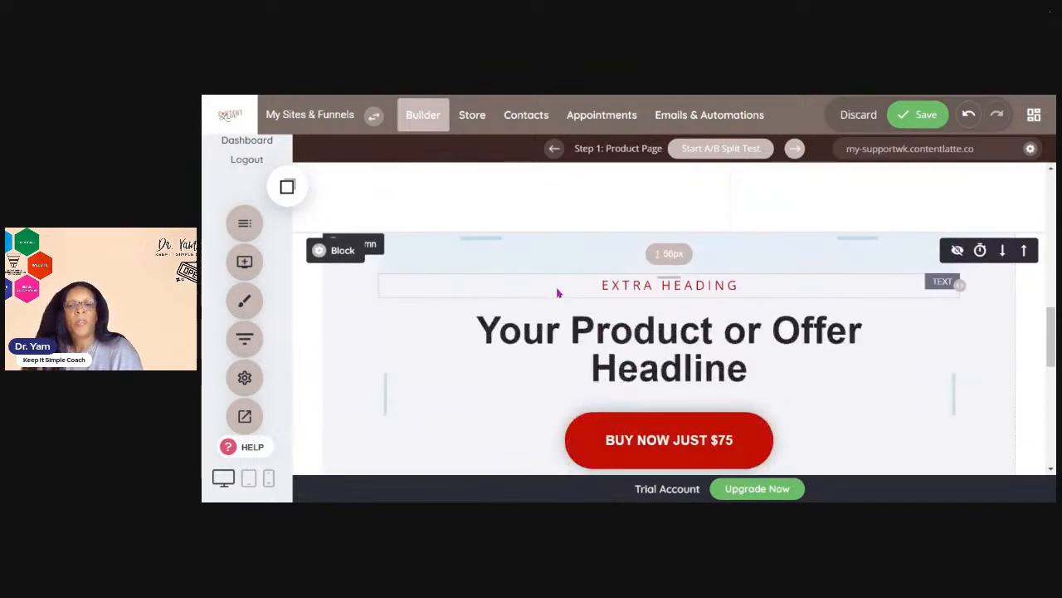
{"action": "scroll", "coordinate": [572, 287], "scroll_direction": "down", "scroll_amount": 3}
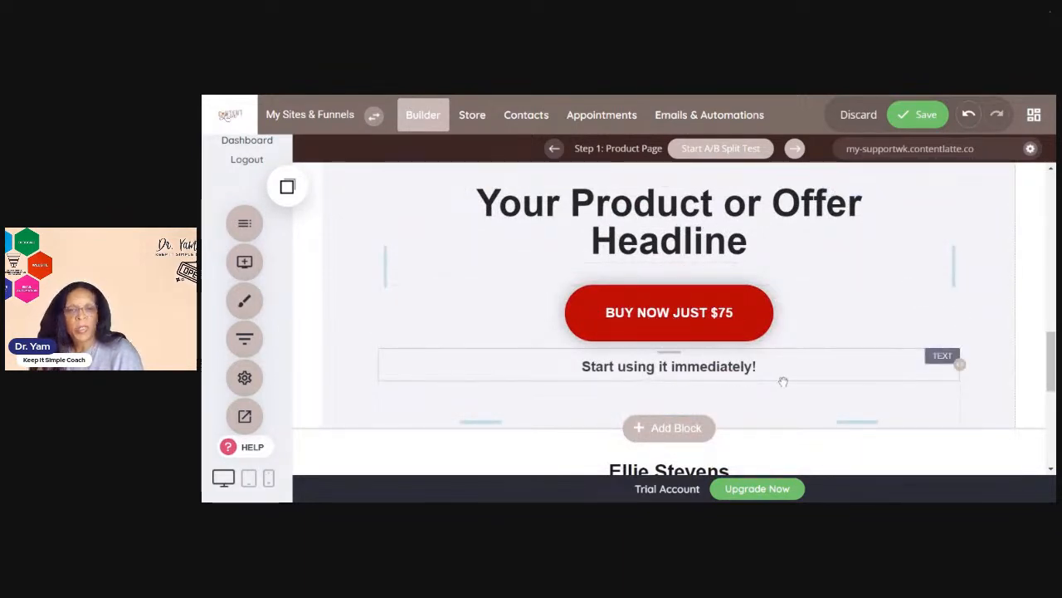
{"action": "scroll", "coordinate": [783, 382], "scroll_direction": "down", "scroll_amount": 3}
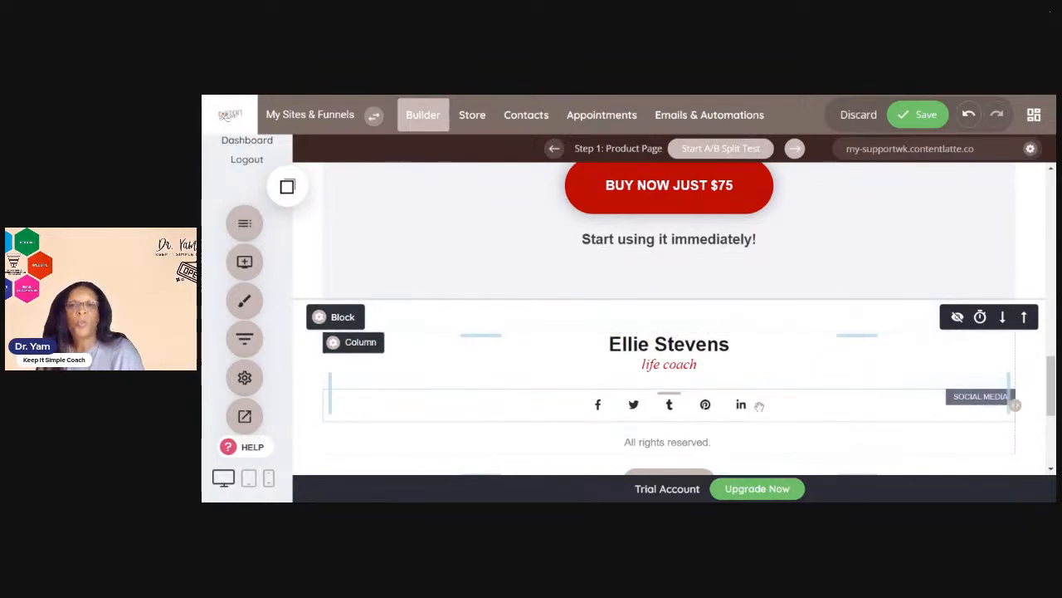
{"action": "scroll", "coordinate": [763, 406], "scroll_direction": "up", "scroll_amount": 10}
{"action": "scroll", "coordinate": [765, 409], "scroll_direction": "up", "scroll_amount": 2}
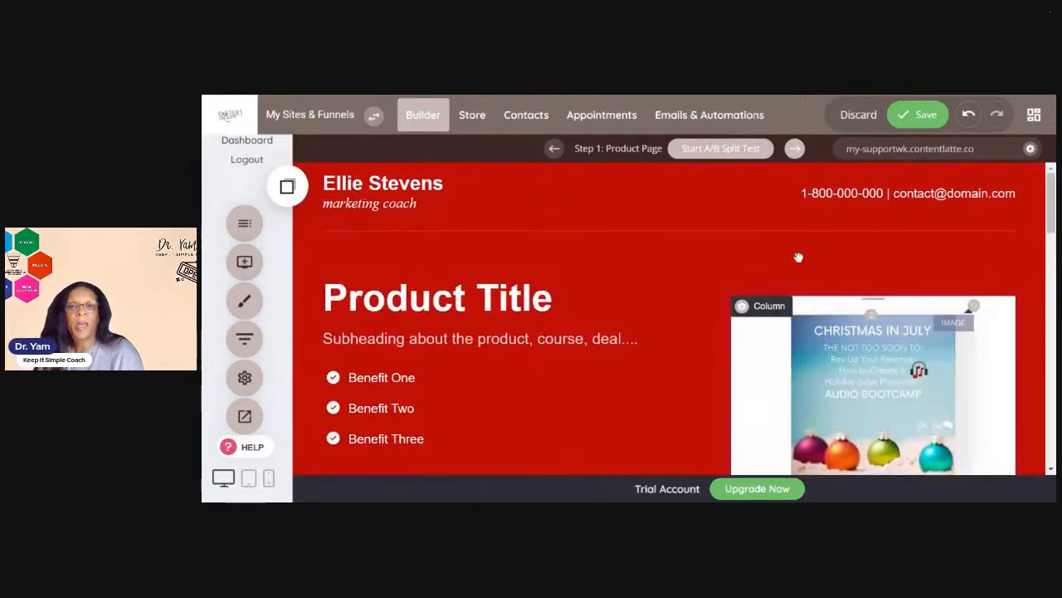
Save the product page changes when prompted before moving to the next funnel step
{"action": "left_click", "coordinate": [795, 151]}
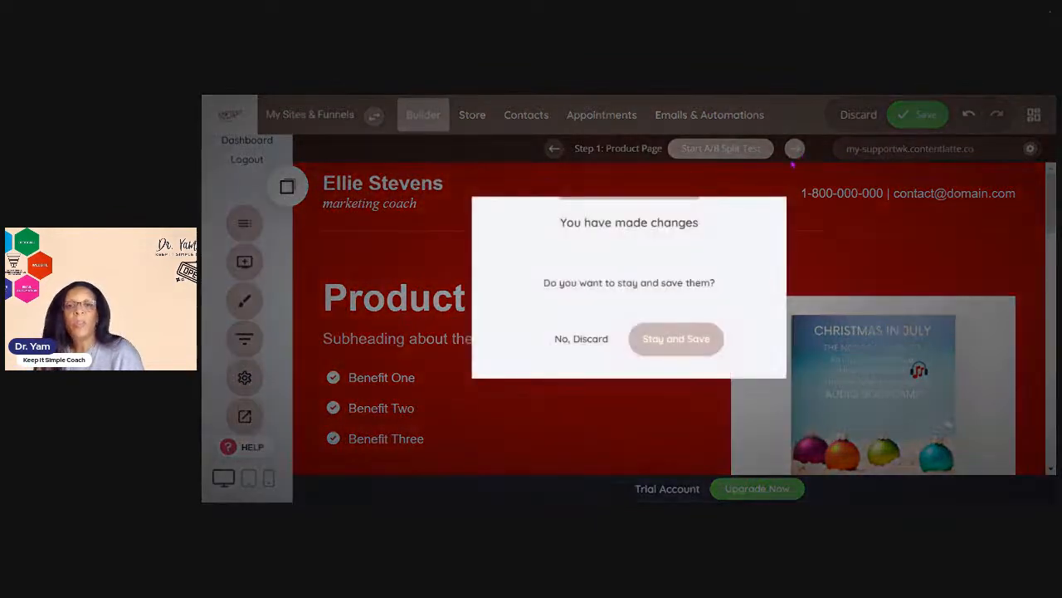
{"action": "left_click", "coordinate": [651, 352]}
{"action": "left_click", "coordinate": [916, 117]}
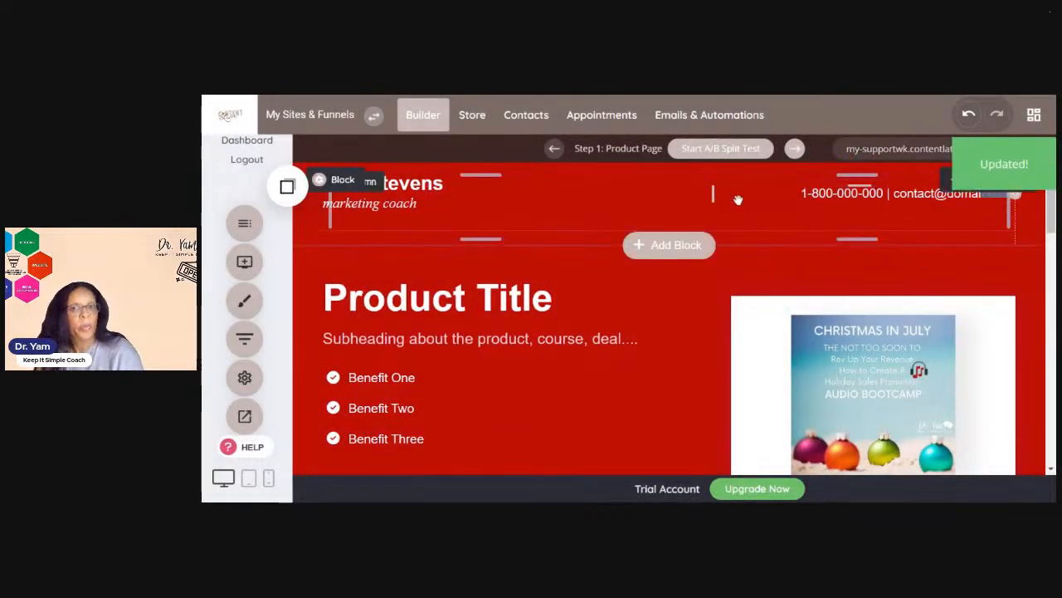
Open the funnel's Step 2: Checkout page and scroll through its checkout form
{"action": "left_click", "coordinate": [793, 150]}
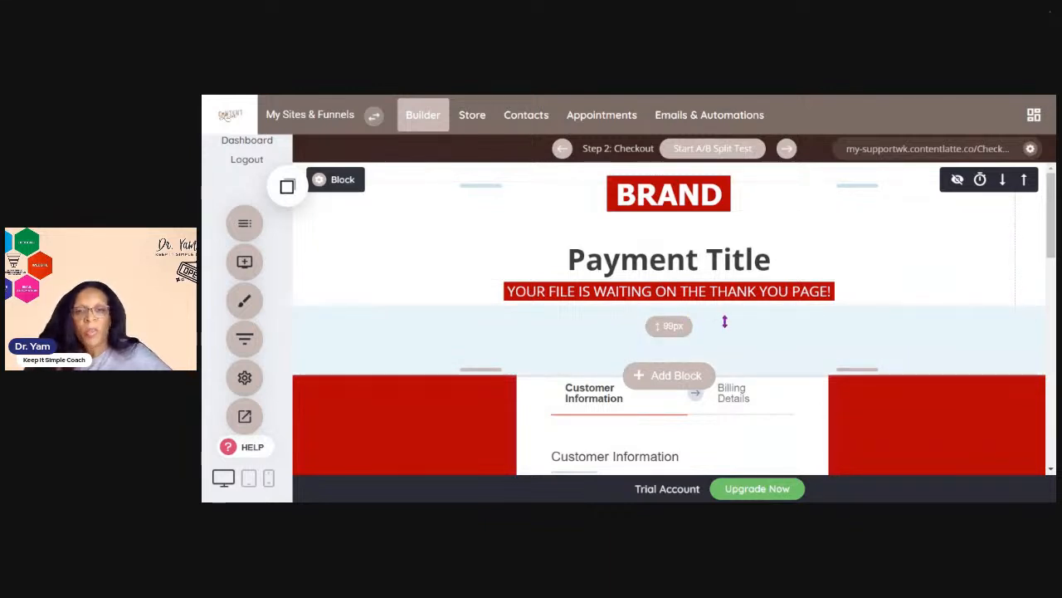
{"action": "scroll", "coordinate": [740, 332], "scroll_direction": "down", "scroll_amount": 3}
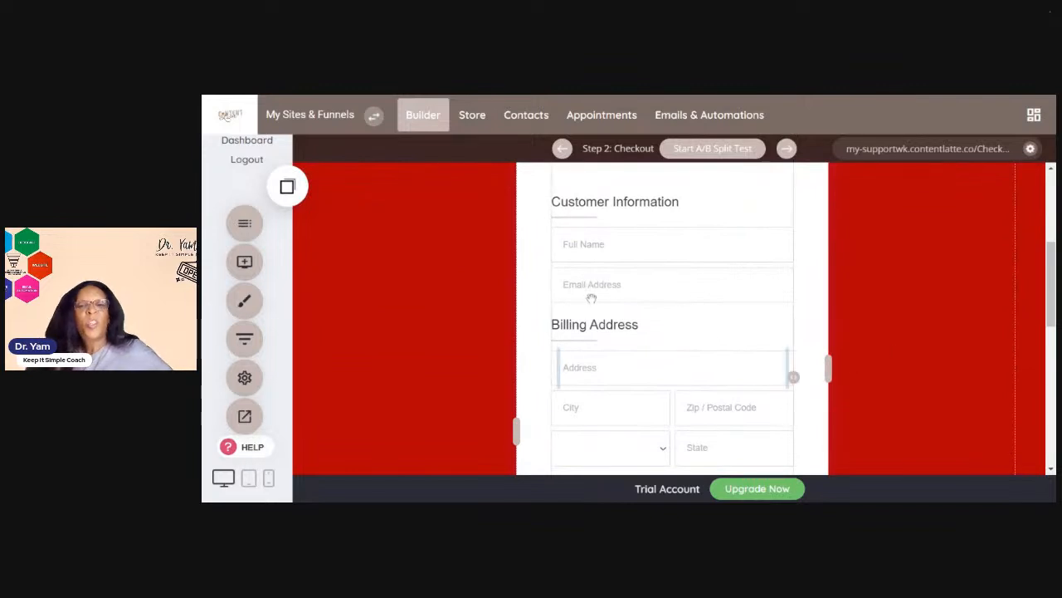
{"action": "scroll", "coordinate": [655, 295], "scroll_direction": "down", "scroll_amount": 3}
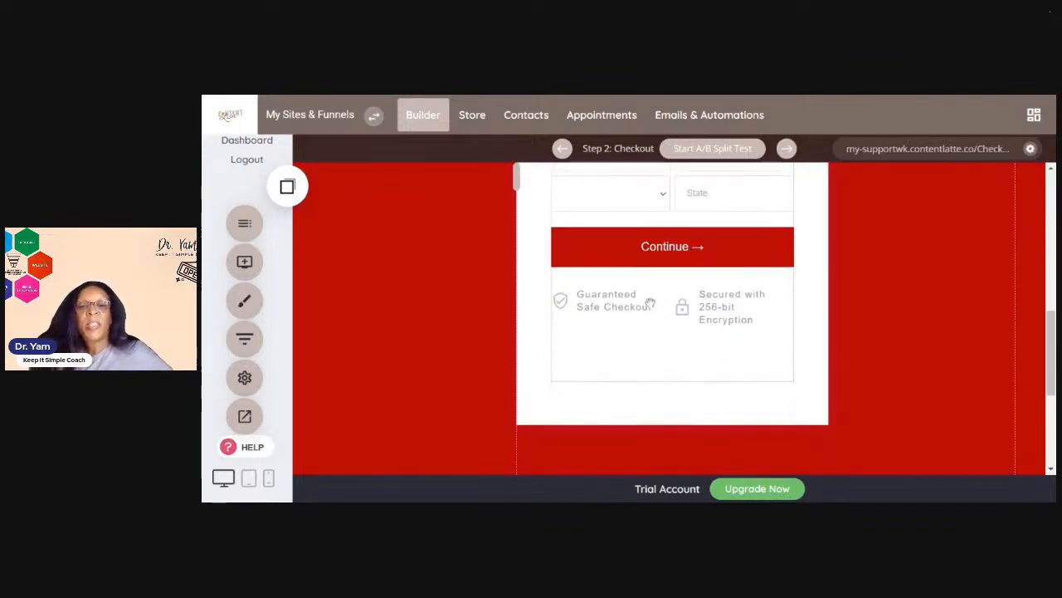
{"action": "scroll", "coordinate": [649, 304], "scroll_direction": "up", "scroll_amount": 4}
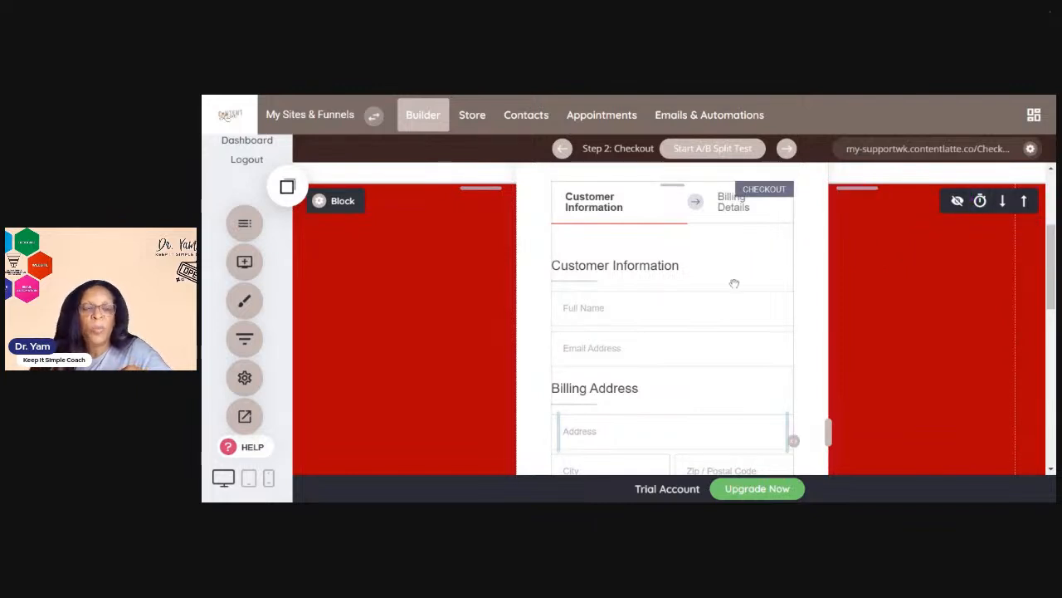
Open the checkout block's container settings and set its background color to the light yellow global color F0F3BD
{"action": "left_click", "coordinate": [318, 201]}
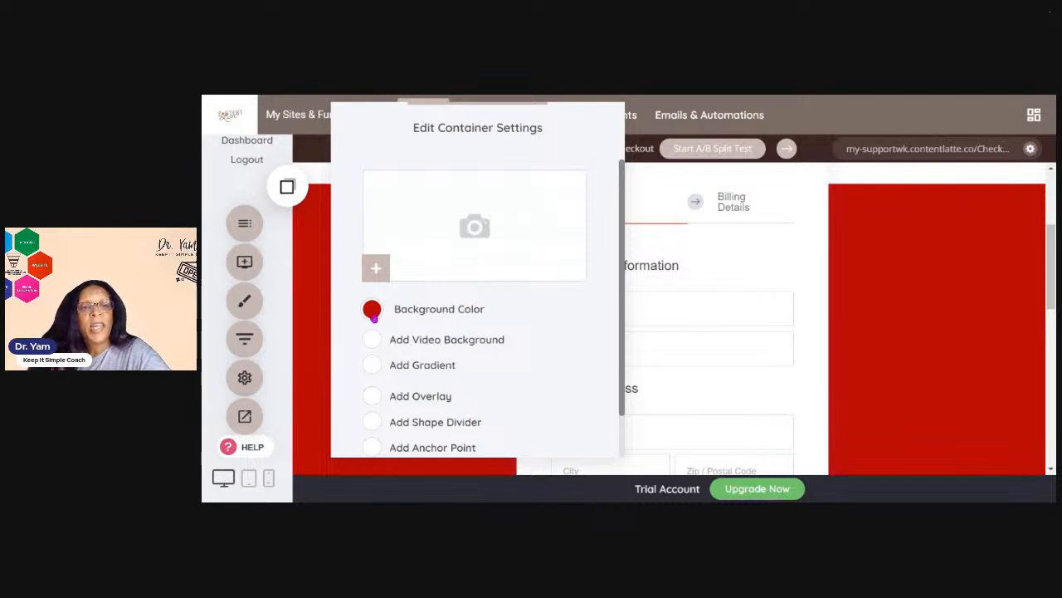
{"action": "left_click", "coordinate": [373, 311]}
{"action": "left_click", "coordinate": [533, 372]}
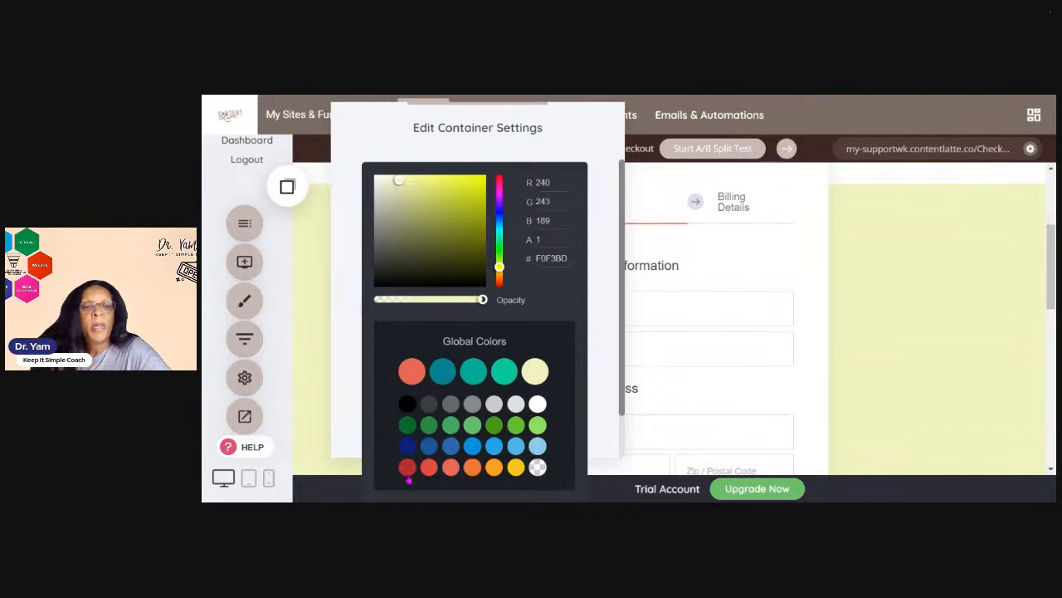
{"action": "left_click", "coordinate": [406, 467]}
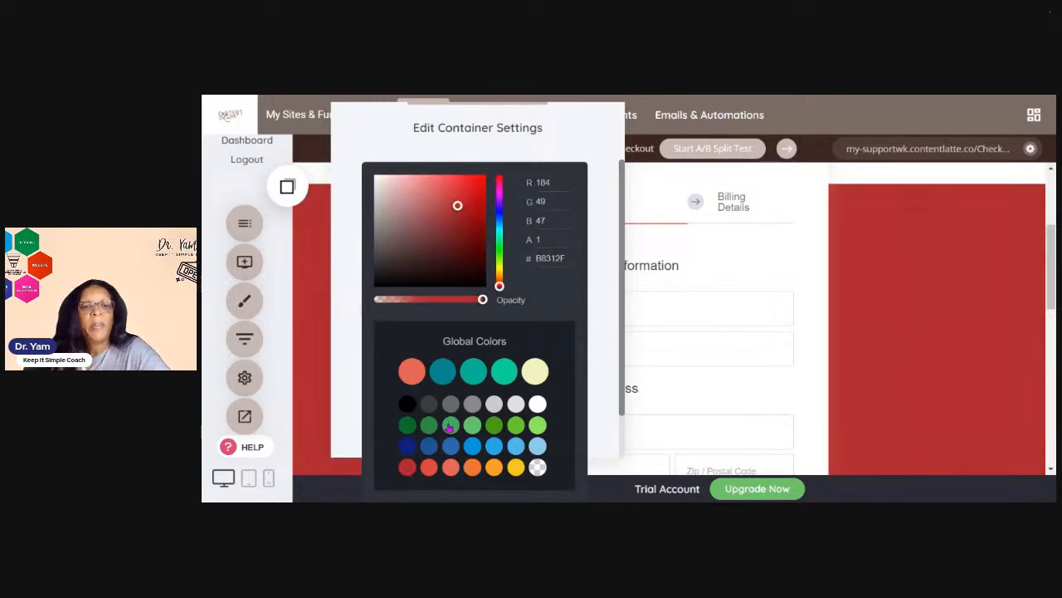
{"action": "left_click", "coordinate": [592, 303]}
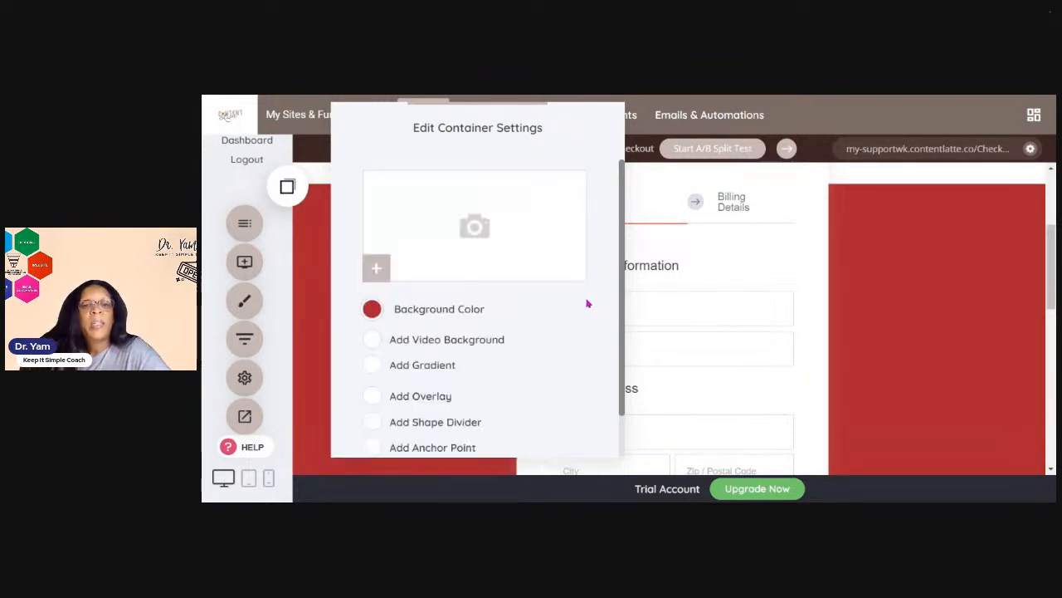
{"action": "scroll", "coordinate": [564, 318], "scroll_direction": "down", "scroll_amount": 1}
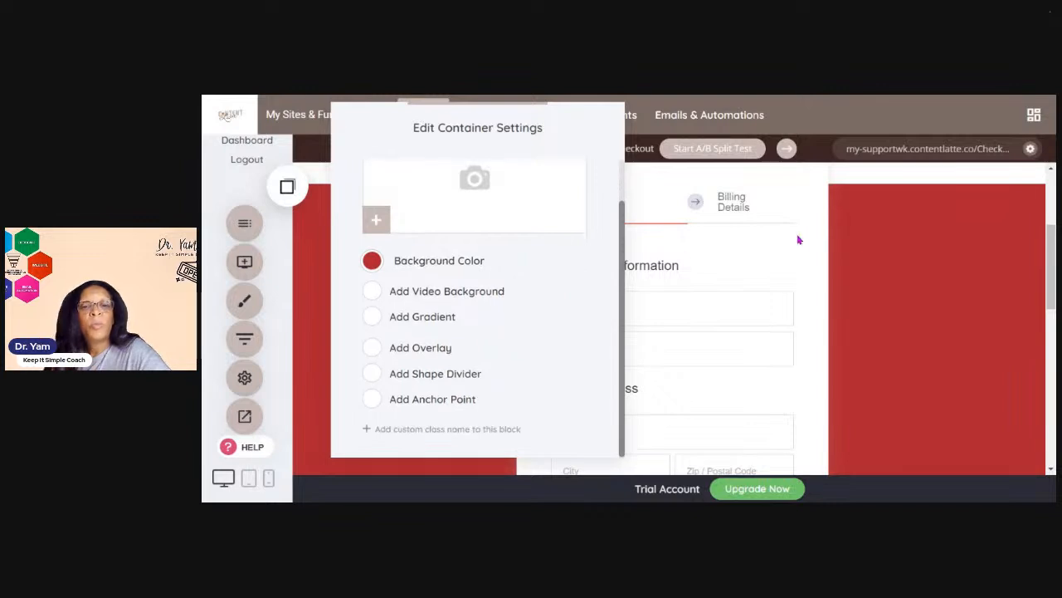
{"action": "left_click", "coordinate": [868, 243]}
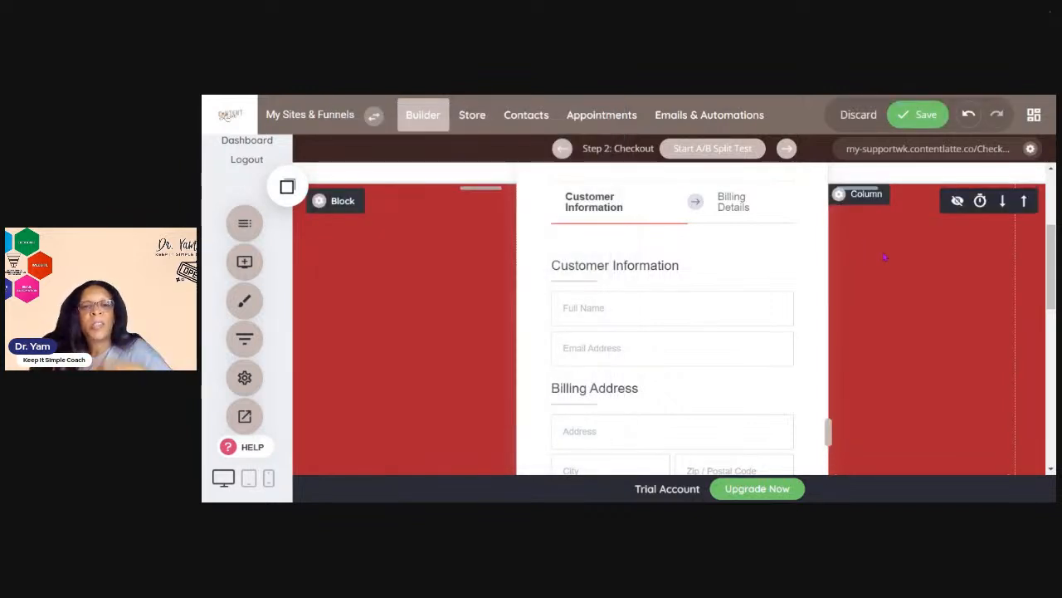
Set the checkout block's background color to the dark green swatch 0B662D and save the checkout page
{"action": "left_click", "coordinate": [337, 202]}
{"action": "left_click", "coordinate": [374, 310]}
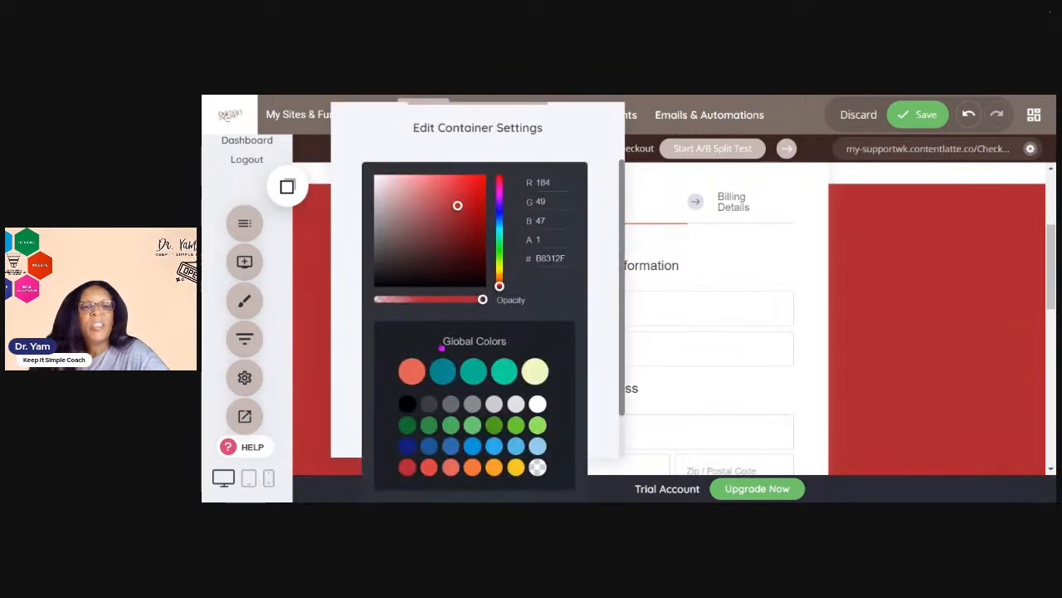
{"action": "left_click", "coordinate": [406, 426]}
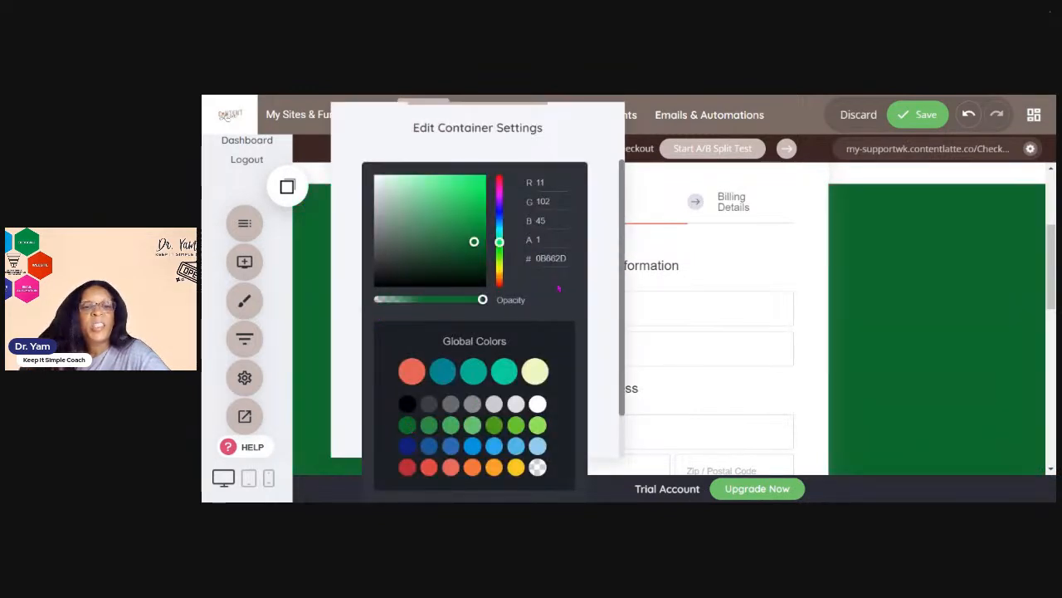
{"action": "left_click", "coordinate": [835, 297]}
{"action": "scroll", "coordinate": [834, 297], "scroll_direction": "up", "scroll_amount": 3}
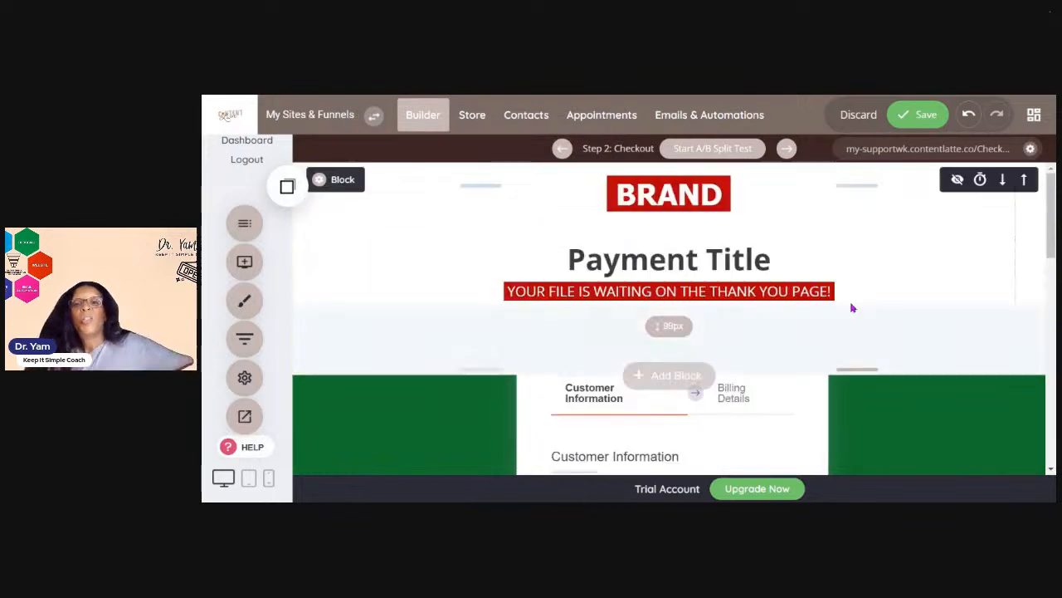
{"action": "left_click", "coordinate": [917, 115]}
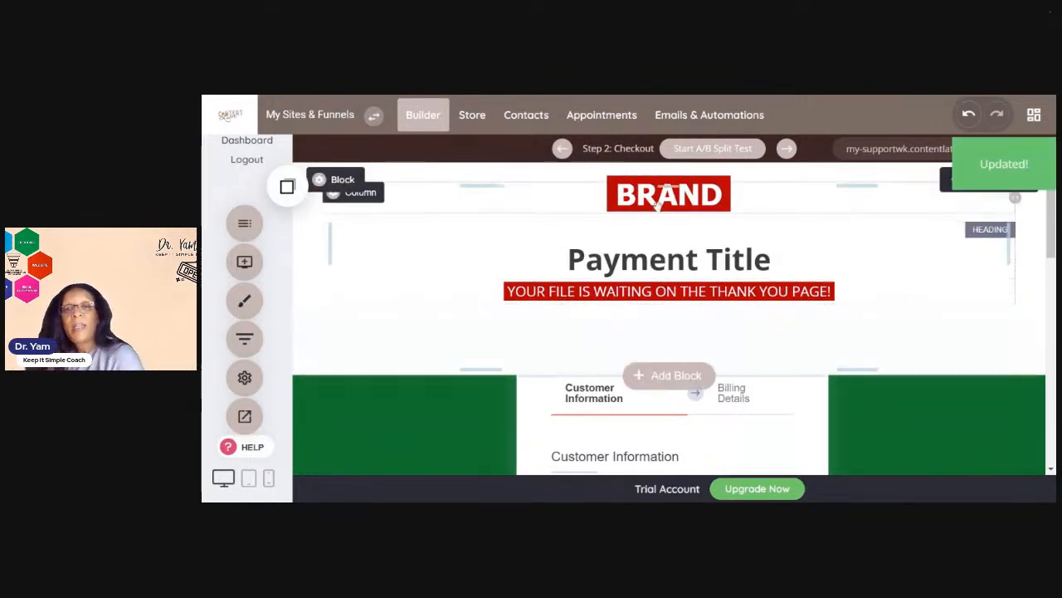
Open the funnel's Step 3: Thank You page and scroll through its content
{"action": "left_click", "coordinate": [785, 149]}
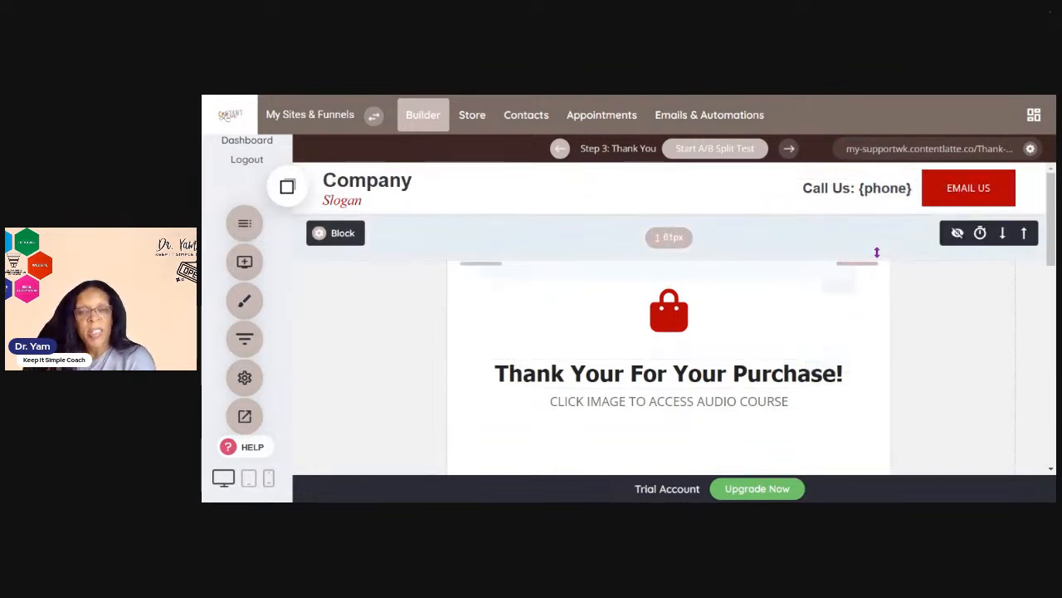
{"action": "scroll", "coordinate": [765, 336], "scroll_direction": "down", "scroll_amount": 2}
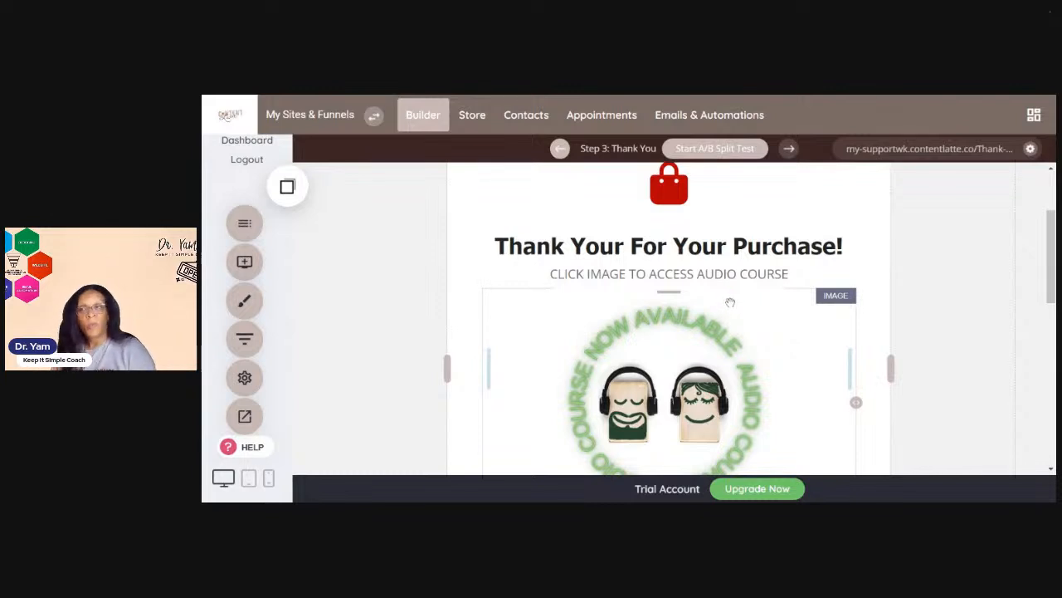
{"action": "scroll", "coordinate": [730, 302], "scroll_direction": "down", "scroll_amount": 6}
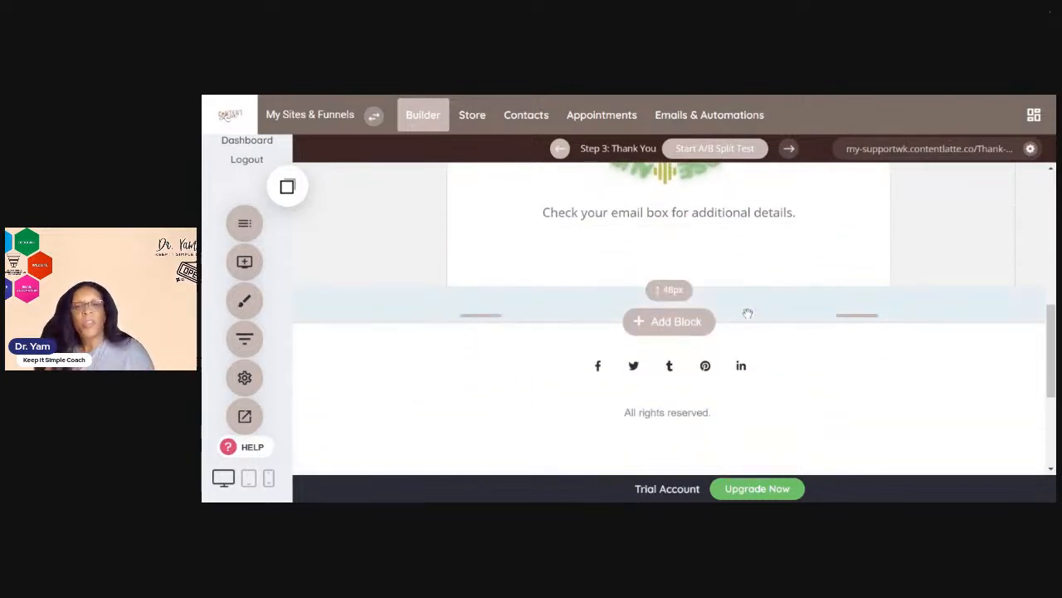
{"action": "scroll", "coordinate": [748, 314], "scroll_direction": "up", "scroll_amount": 5}
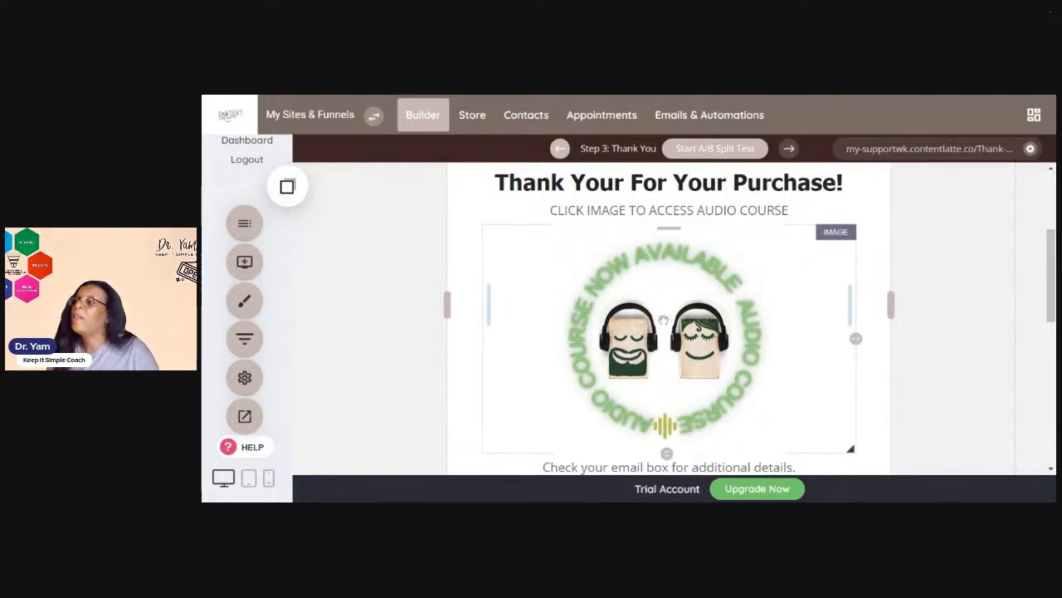
{"action": "scroll", "coordinate": [522, 392], "scroll_direction": "down", "scroll_amount": 3}
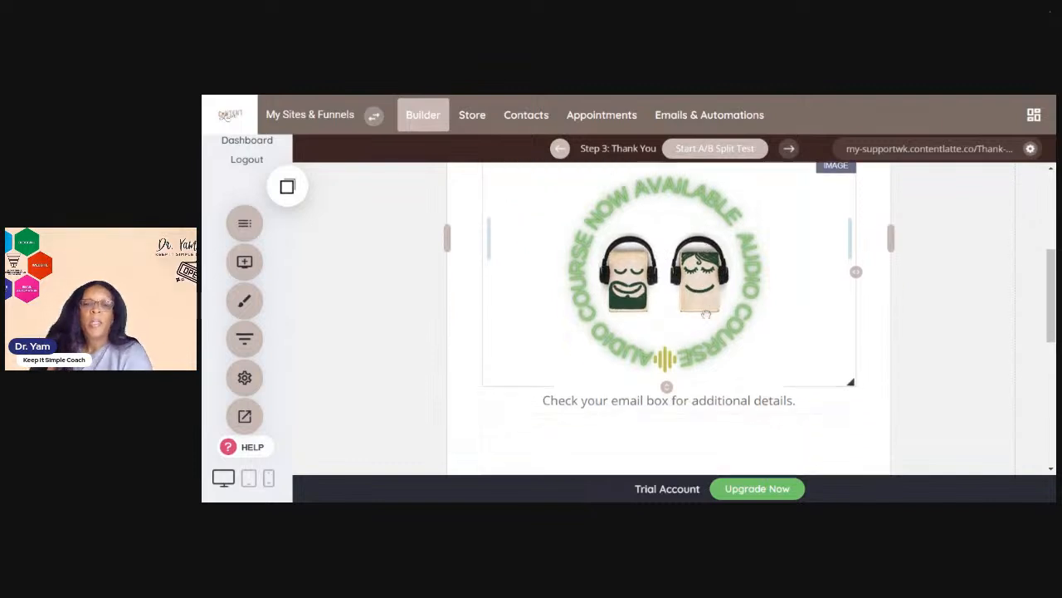
{"action": "scroll", "coordinate": [667, 391], "scroll_direction": "down", "scroll_amount": 5}
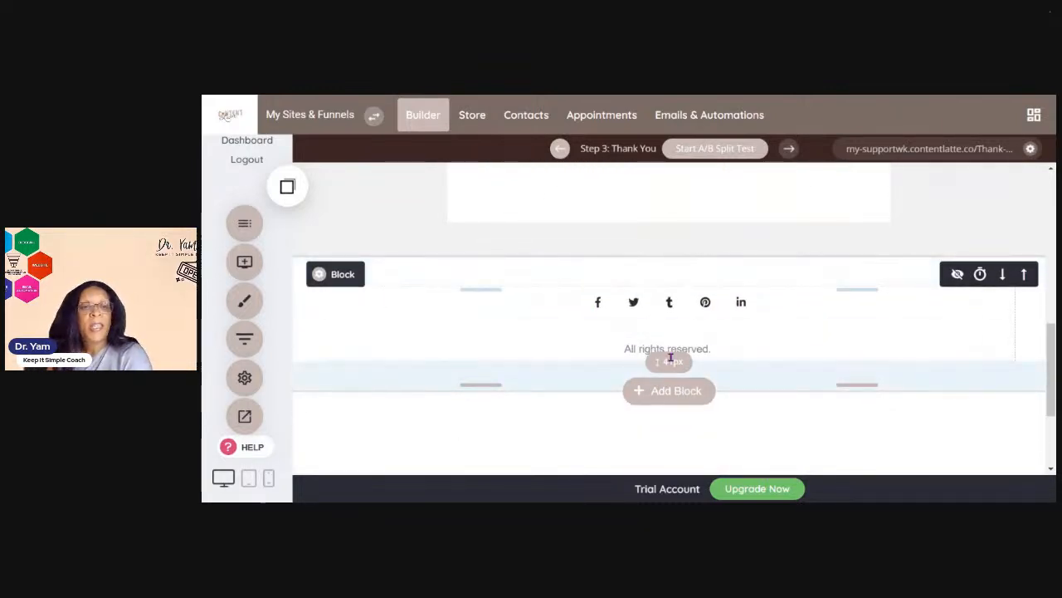
{"action": "scroll", "coordinate": [670, 361], "scroll_direction": "up", "scroll_amount": 2}
{"action": "scroll", "coordinate": [685, 347], "scroll_direction": "up", "scroll_amount": 10}
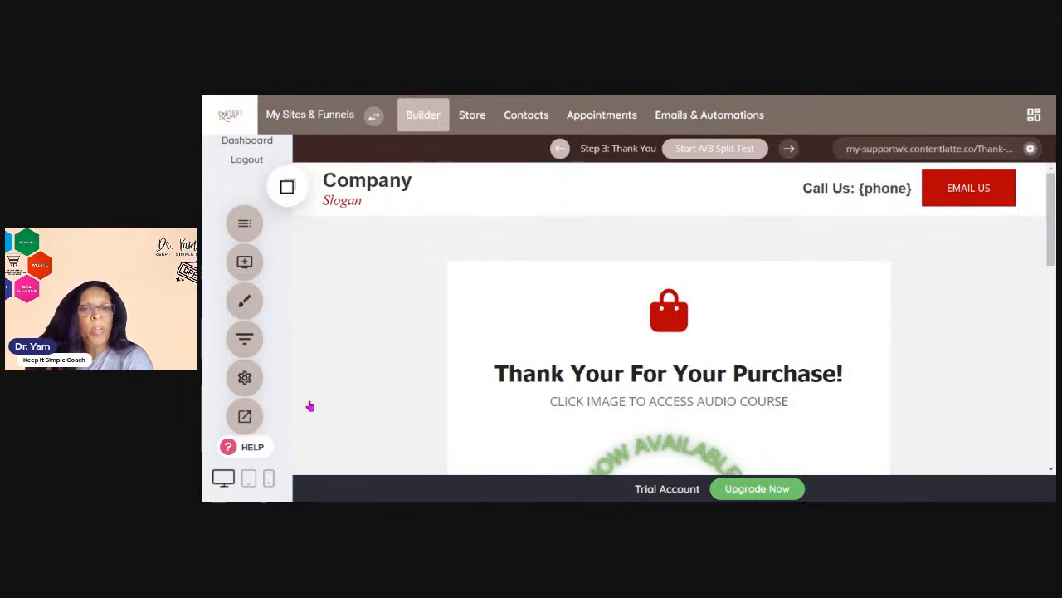
Return to the funnel's Step 1: Product Page and scroll down it
{"action": "left_click", "coordinate": [560, 149]}
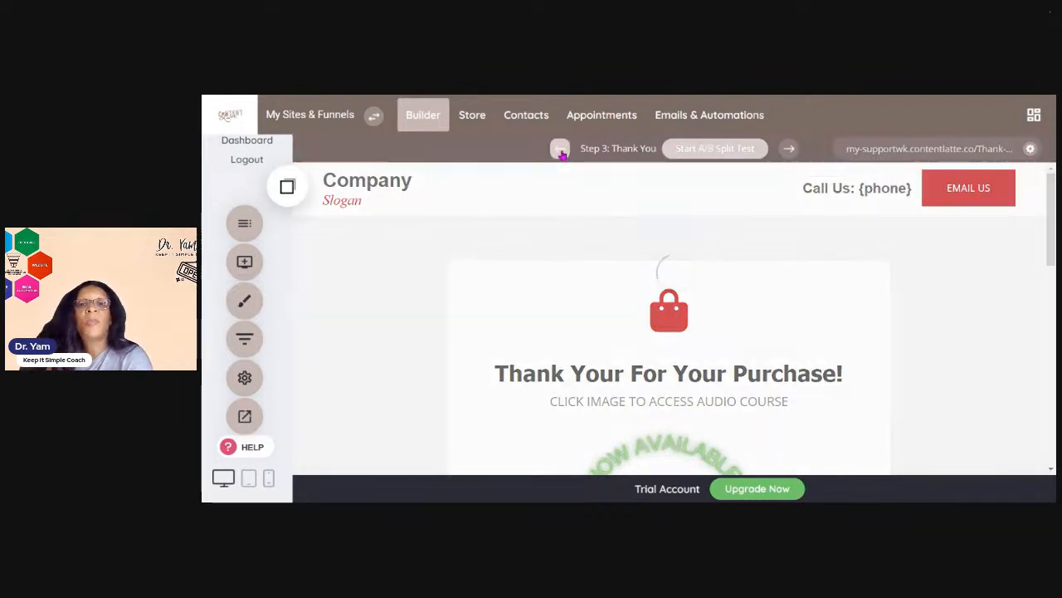
{"action": "left_click", "coordinate": [561, 149]}
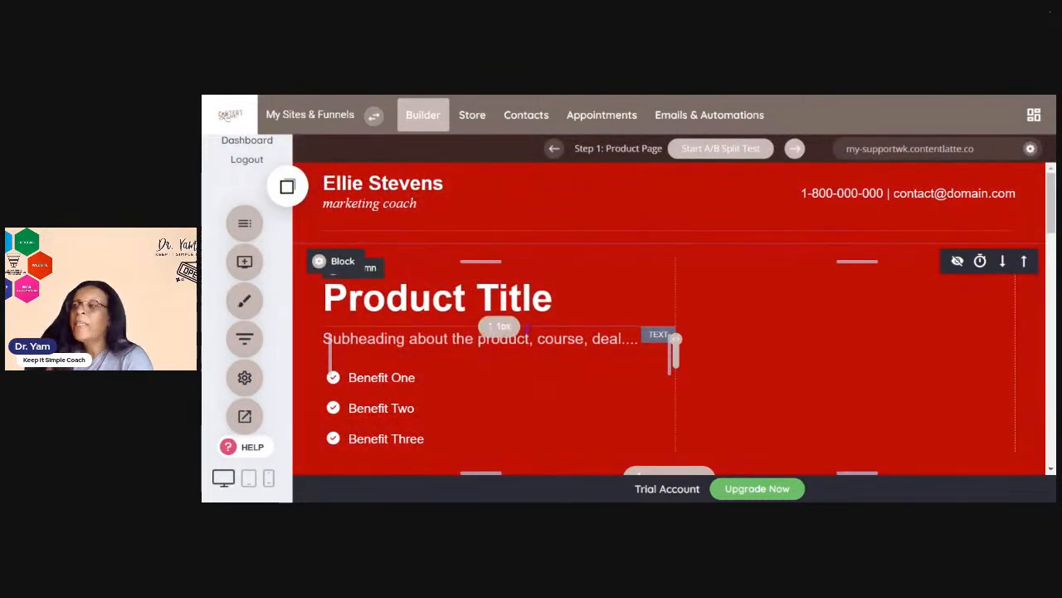
{"action": "scroll", "coordinate": [404, 410], "scroll_direction": "down", "scroll_amount": 3}
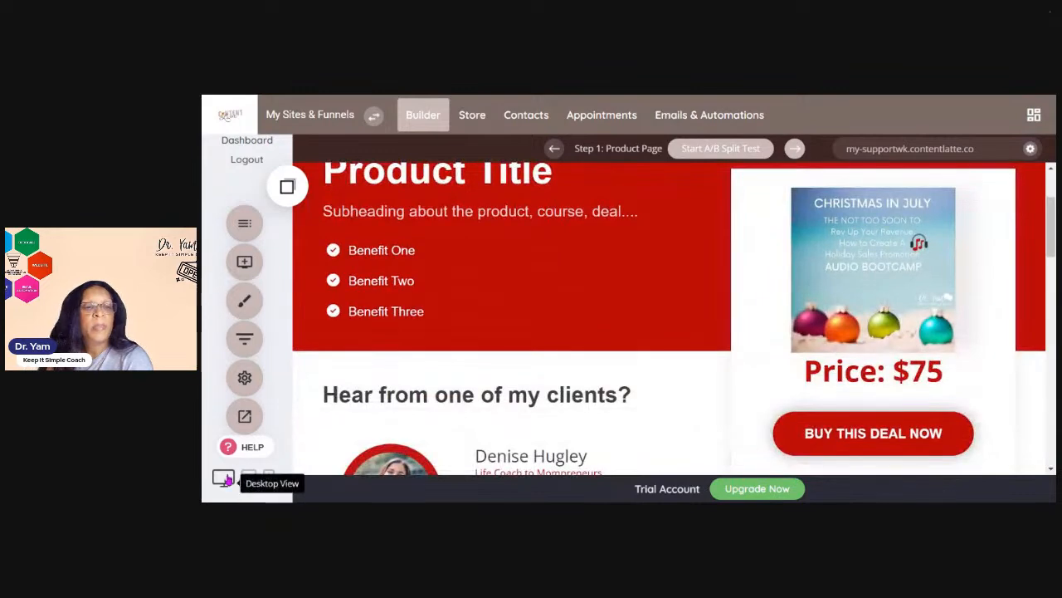
Open the website preview of the product page and scroll through its desktop view
{"action": "left_click", "coordinate": [244, 415]}
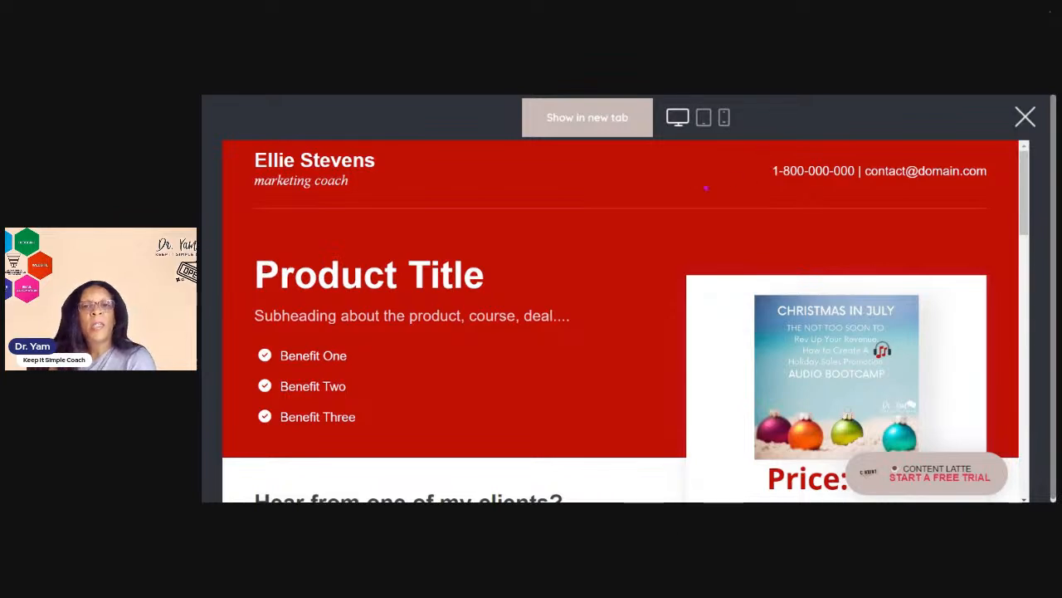
{"action": "scroll", "coordinate": [664, 206], "scroll_direction": "down", "scroll_amount": 5}
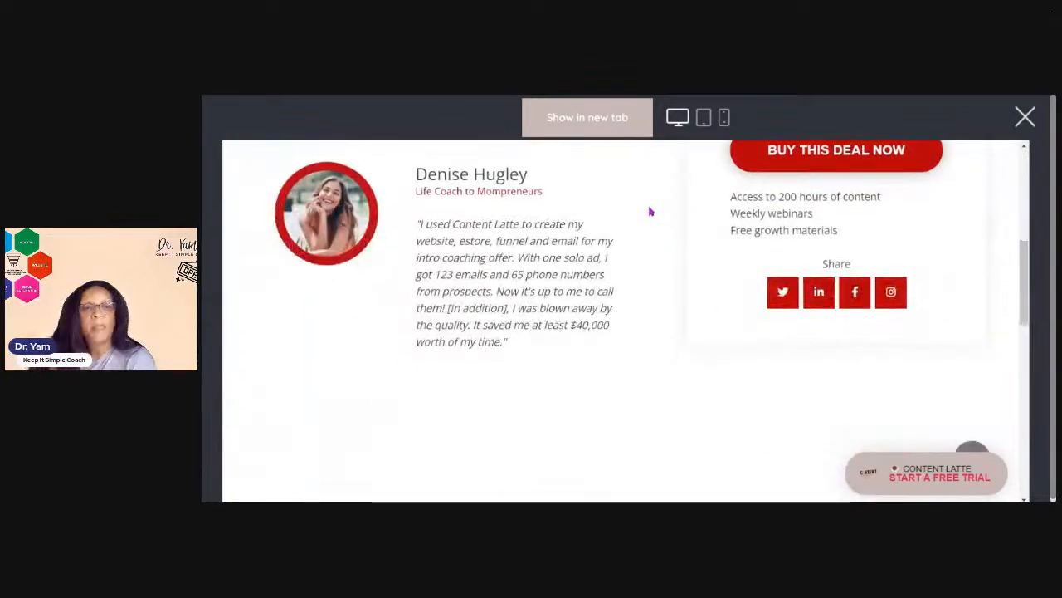
{"action": "scroll", "coordinate": [652, 211], "scroll_direction": "down", "scroll_amount": 10}
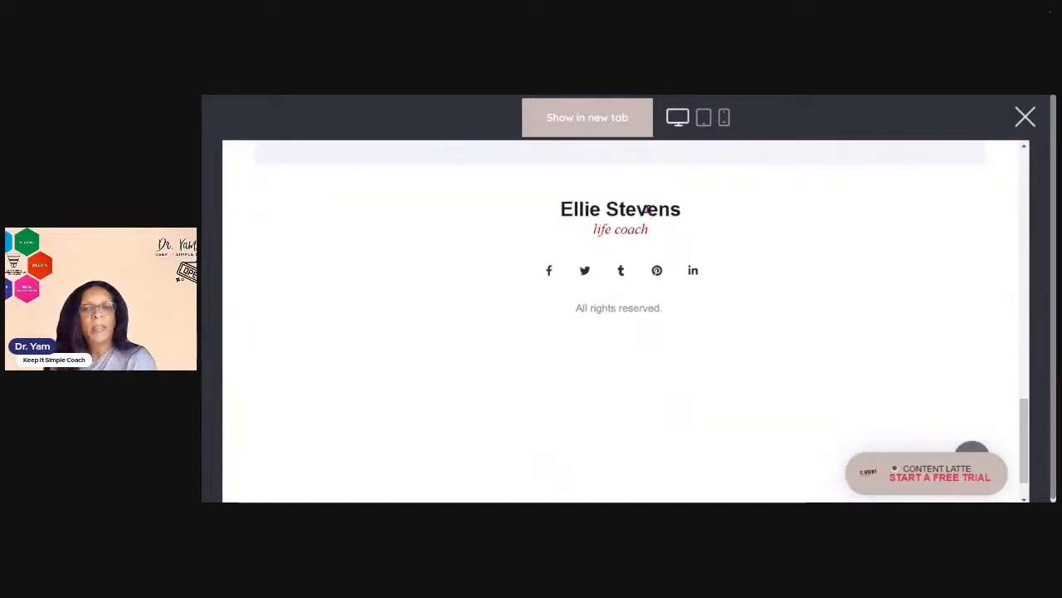
{"action": "scroll", "coordinate": [647, 210], "scroll_direction": "up", "scroll_amount": 15}
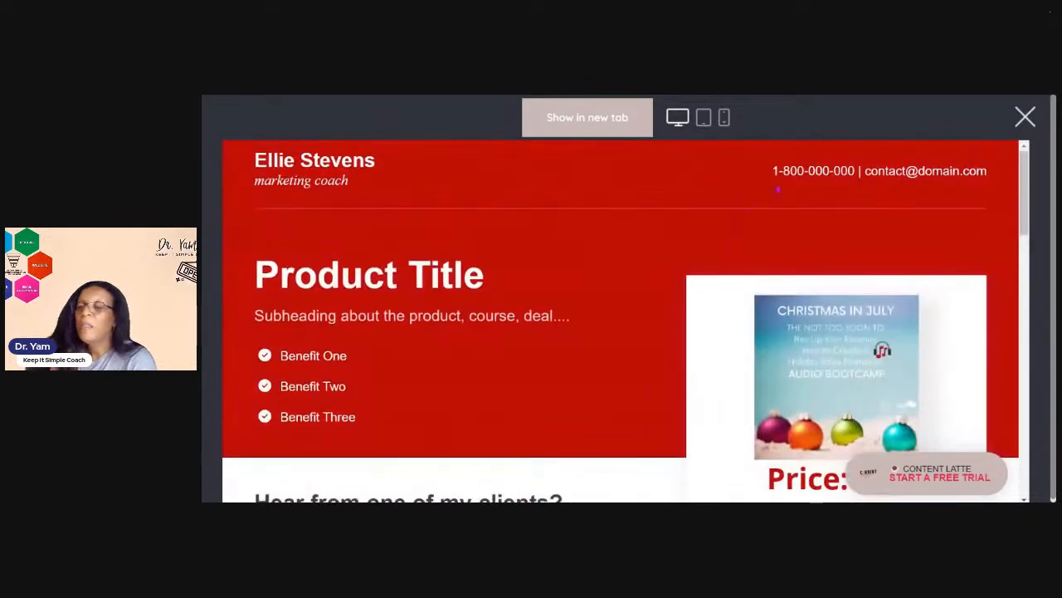
Switch the preview to tablet view and scroll through the product page
{"action": "left_click", "coordinate": [701, 122]}
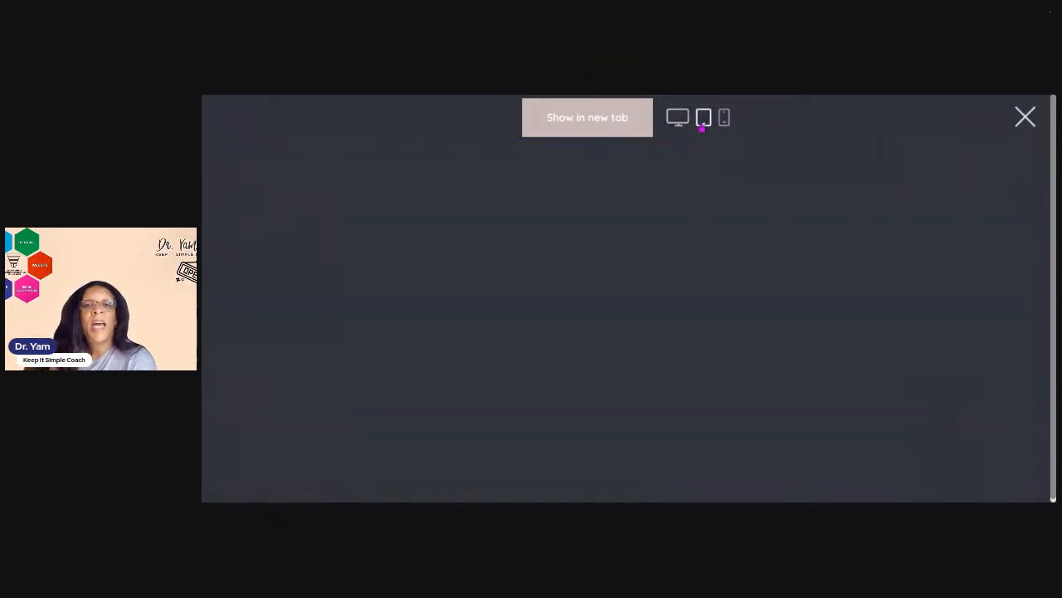
{"action": "scroll", "coordinate": [732, 150], "scroll_direction": "down", "scroll_amount": 3}
{"action": "scroll", "coordinate": [733, 154], "scroll_direction": "down", "scroll_amount": 5}
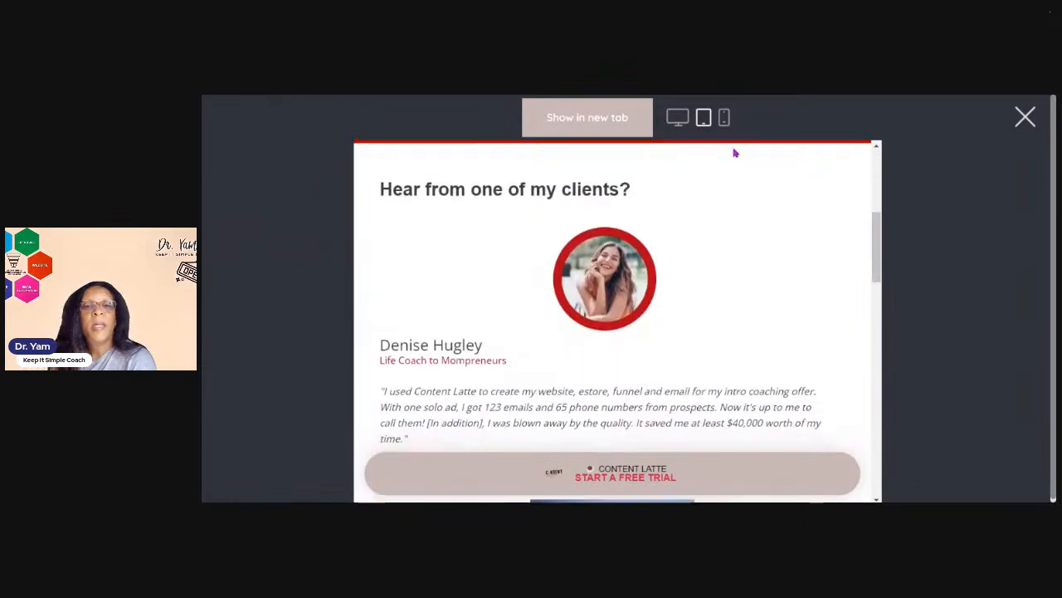
{"action": "scroll", "coordinate": [722, 157], "scroll_direction": "down", "scroll_amount": 3}
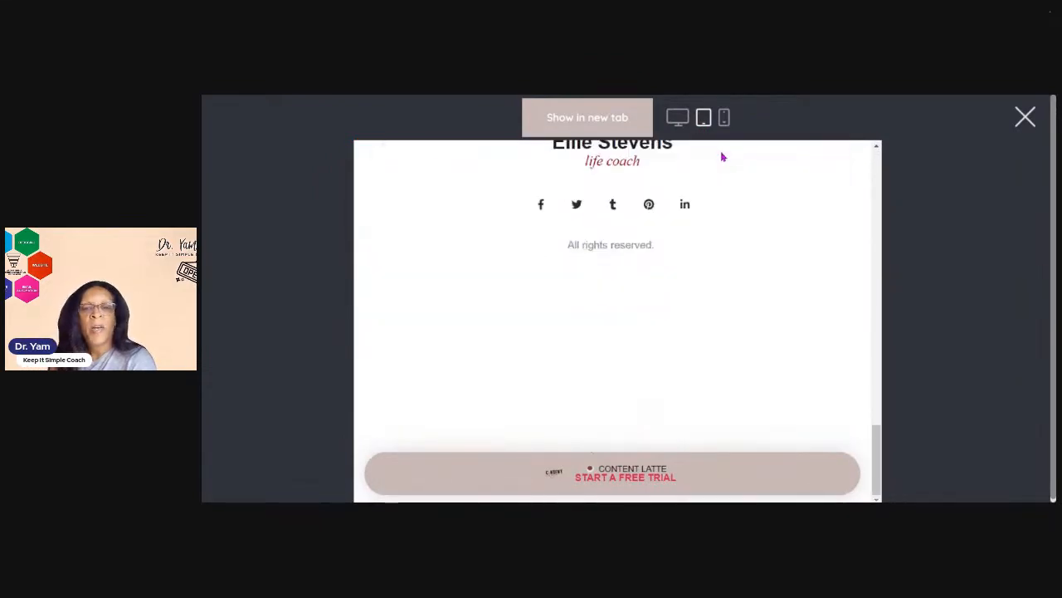
{"action": "scroll", "coordinate": [720, 157], "scroll_direction": "up", "scroll_amount": 8}
{"action": "scroll", "coordinate": [720, 157], "scroll_direction": "up", "scroll_amount": 10}
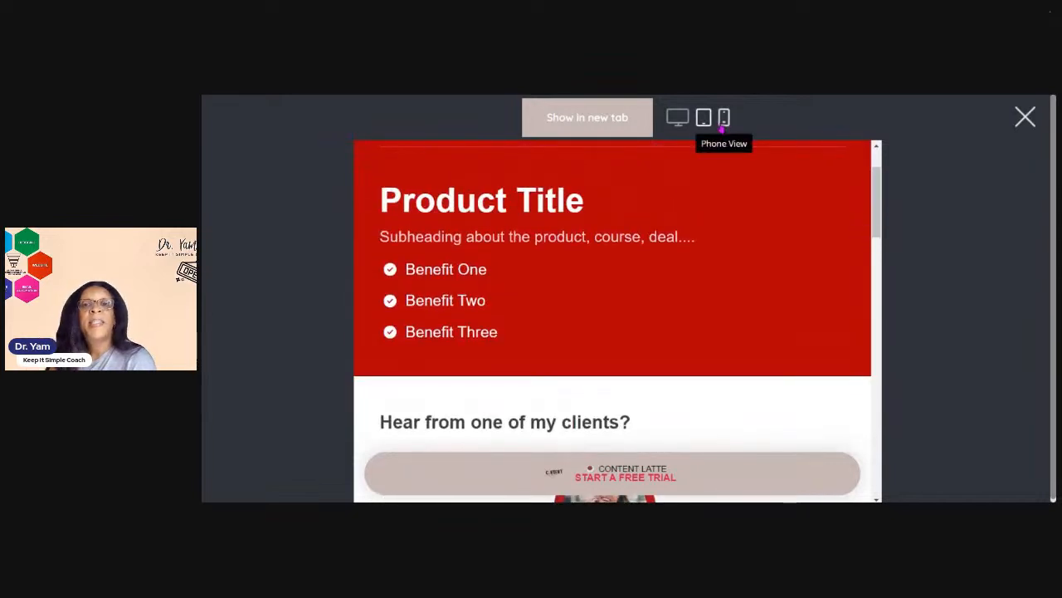
Switch the preview to phone view, scroll through the product page, and close the preview
{"action": "left_click", "coordinate": [724, 119]}
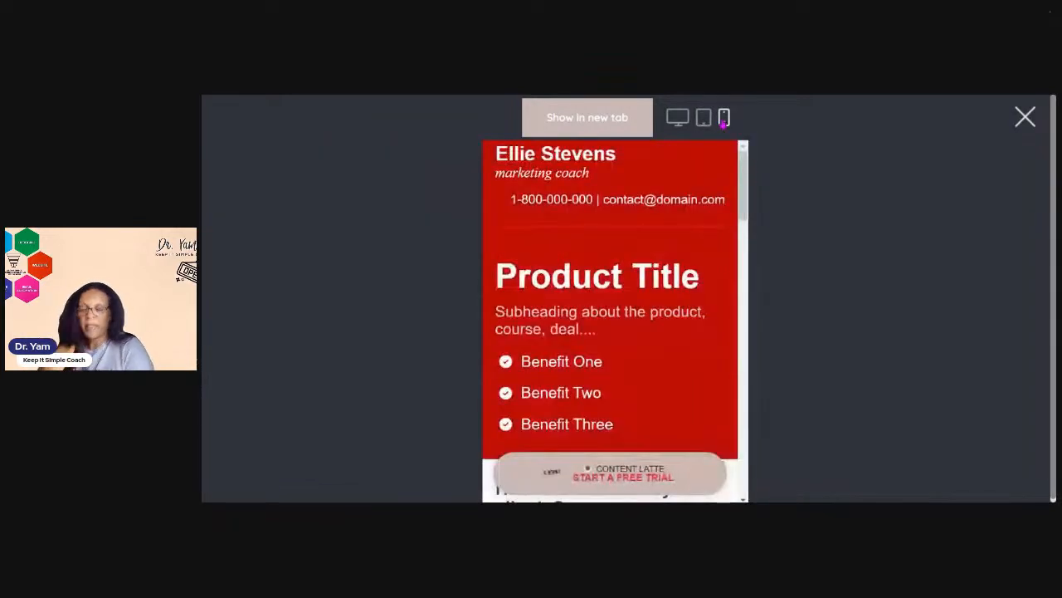
{"action": "scroll", "coordinate": [661, 223], "scroll_direction": "down", "scroll_amount": 4}
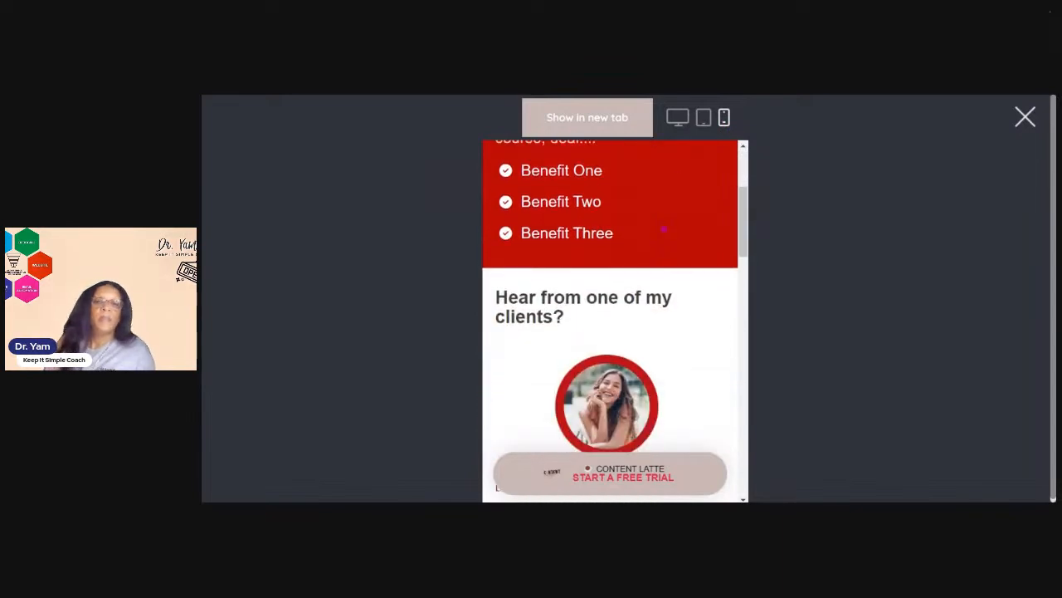
{"action": "scroll", "coordinate": [665, 226], "scroll_direction": "up", "scroll_amount": 3}
{"action": "scroll", "coordinate": [671, 193], "scroll_direction": "down", "scroll_amount": 8}
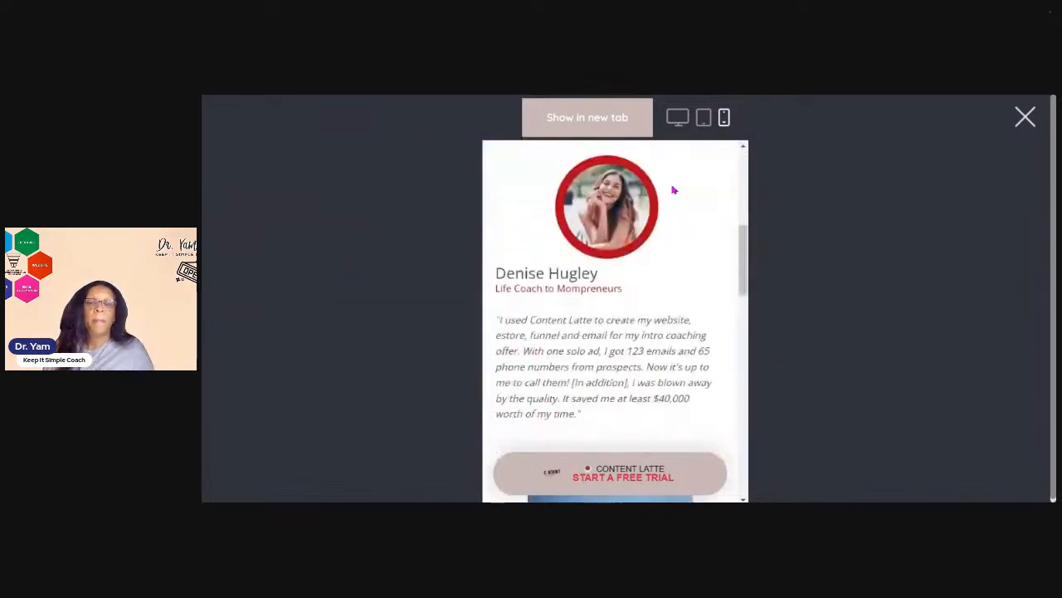
{"action": "scroll", "coordinate": [676, 194], "scroll_direction": "down", "scroll_amount": 10}
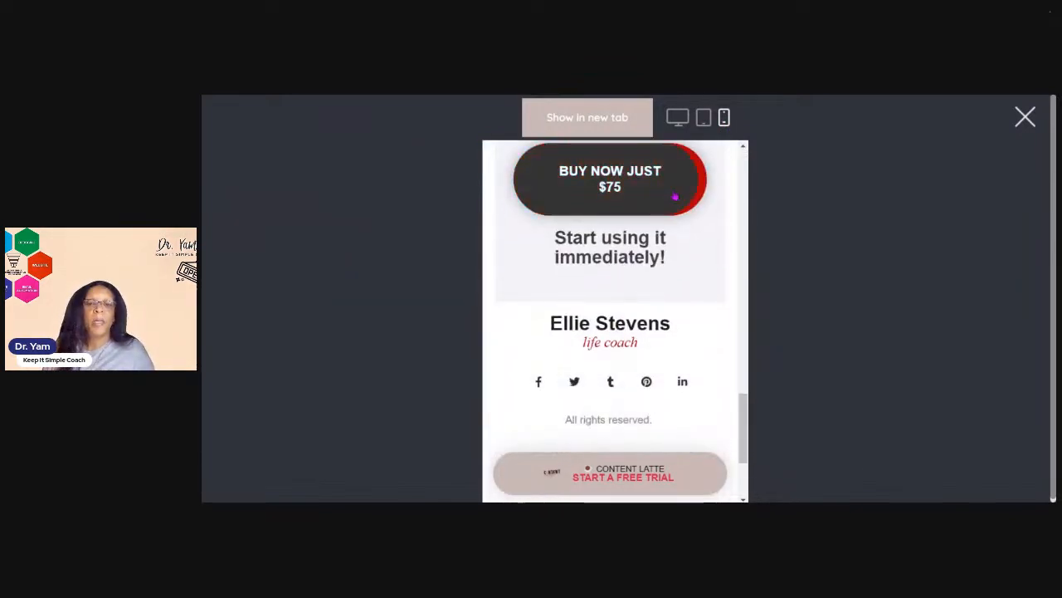
{"action": "left_click", "coordinate": [1025, 117]}
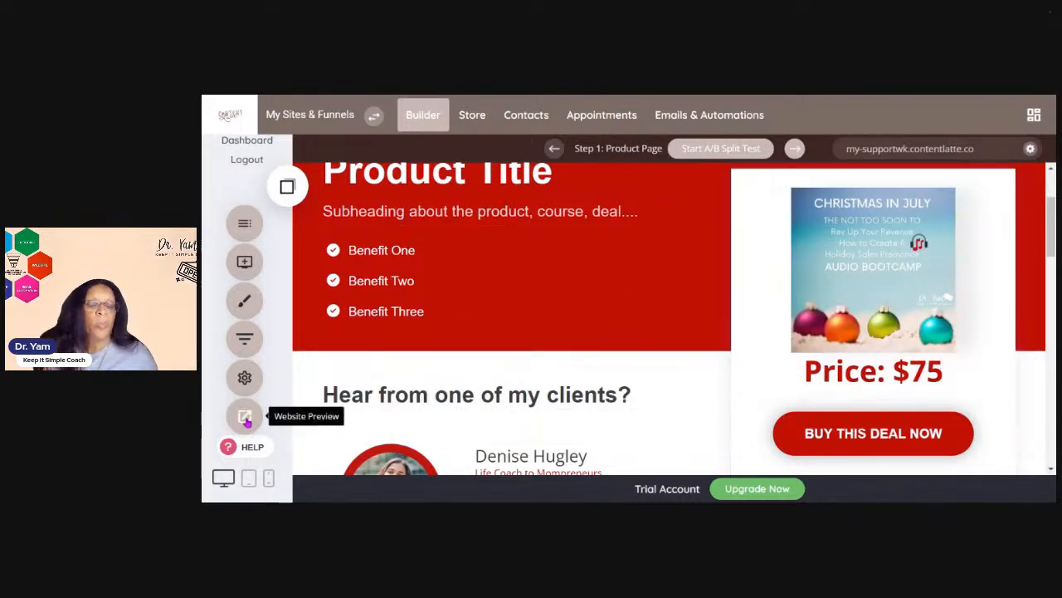
Switch the editor's display to tablet and then phone view of the product page
{"action": "scroll", "coordinate": [422, 387], "scroll_direction": "down", "scroll_amount": 2}
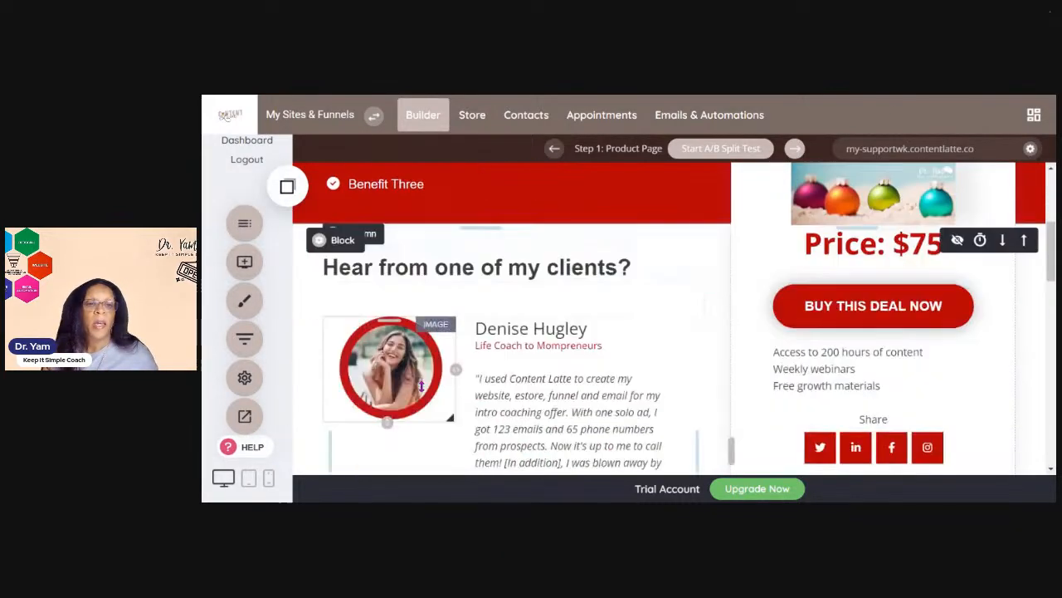
{"action": "left_click", "coordinate": [249, 480]}
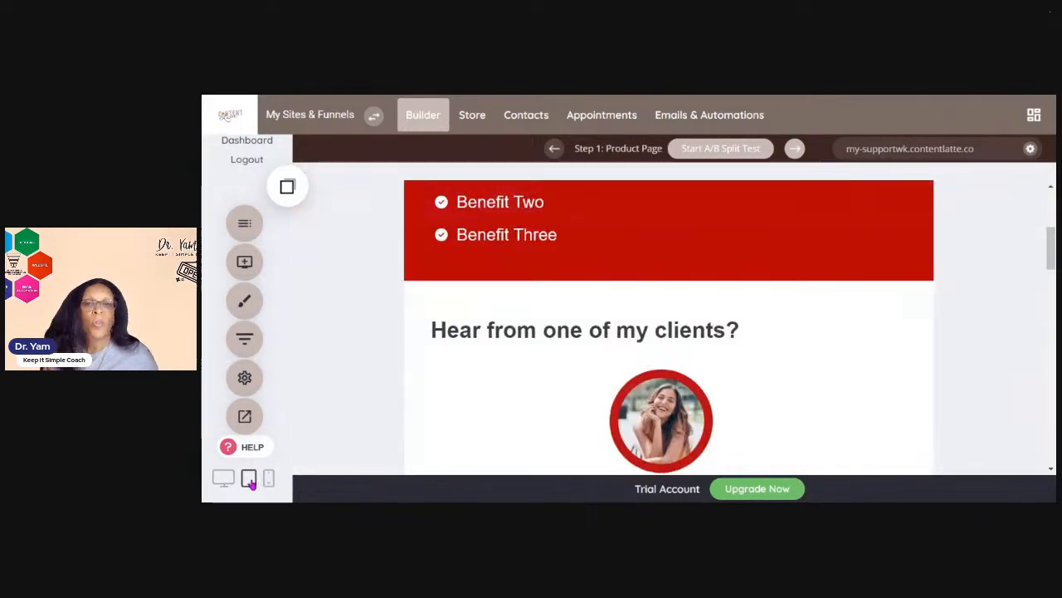
{"action": "left_click", "coordinate": [269, 480]}
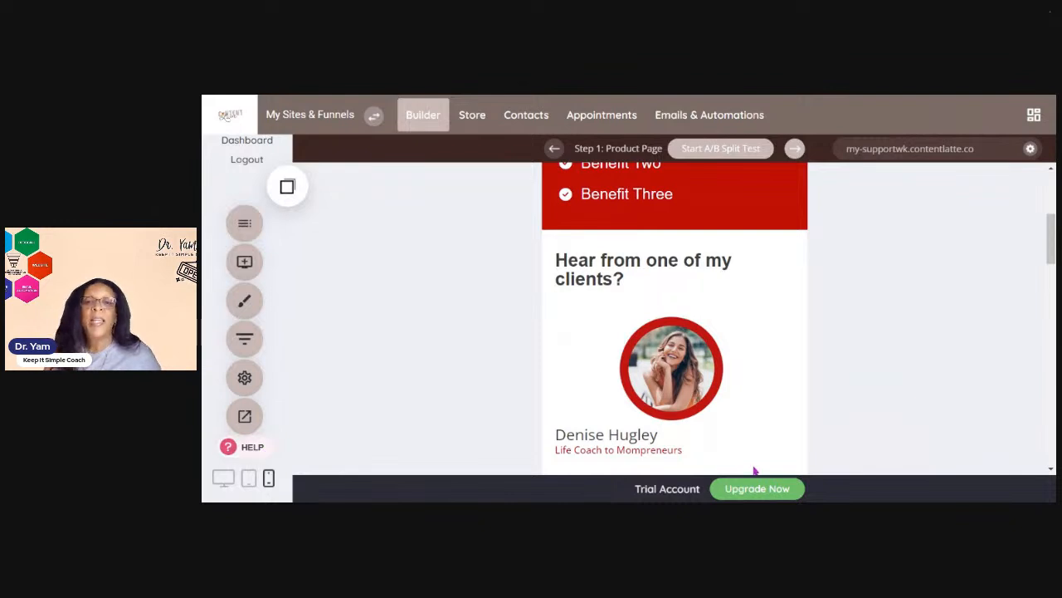
{"action": "scroll", "coordinate": [811, 360], "scroll_direction": "up", "scroll_amount": 3}
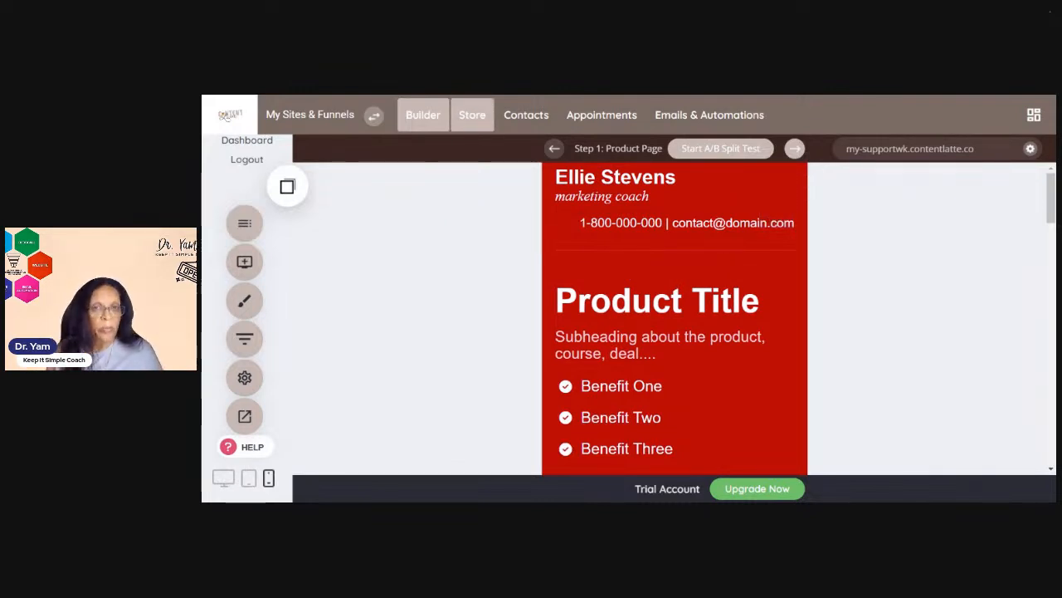
Open the Store section and decline the prompt to activate the store
{"action": "left_click", "coordinate": [473, 122]}
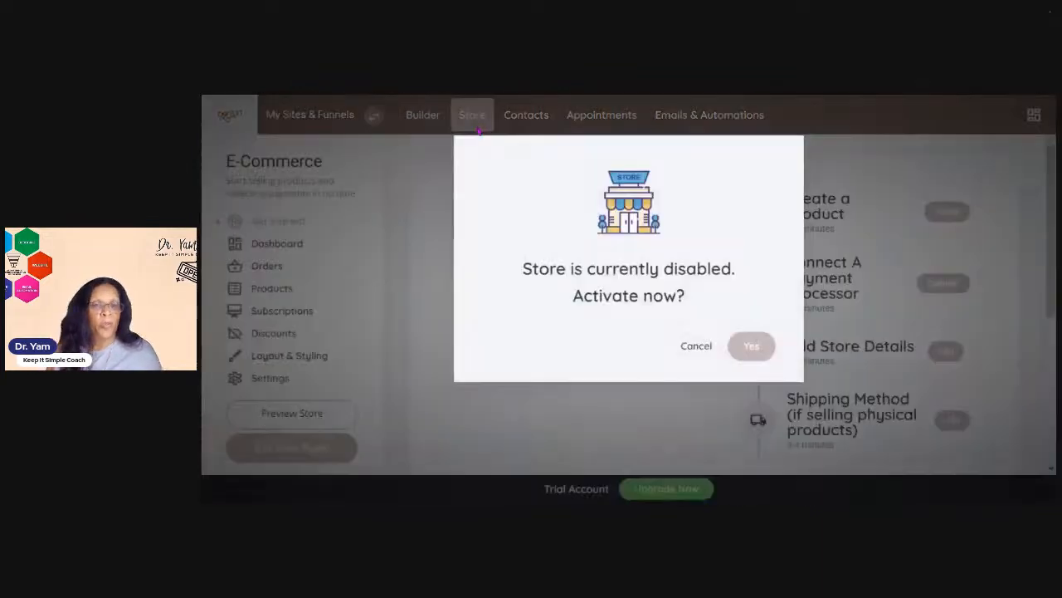
{"action": "left_click", "coordinate": [689, 347]}
Visit the Contacts, Appointments, and Emails & Automations sections, closing each introduction video popup
{"action": "left_click", "coordinate": [522, 119]}
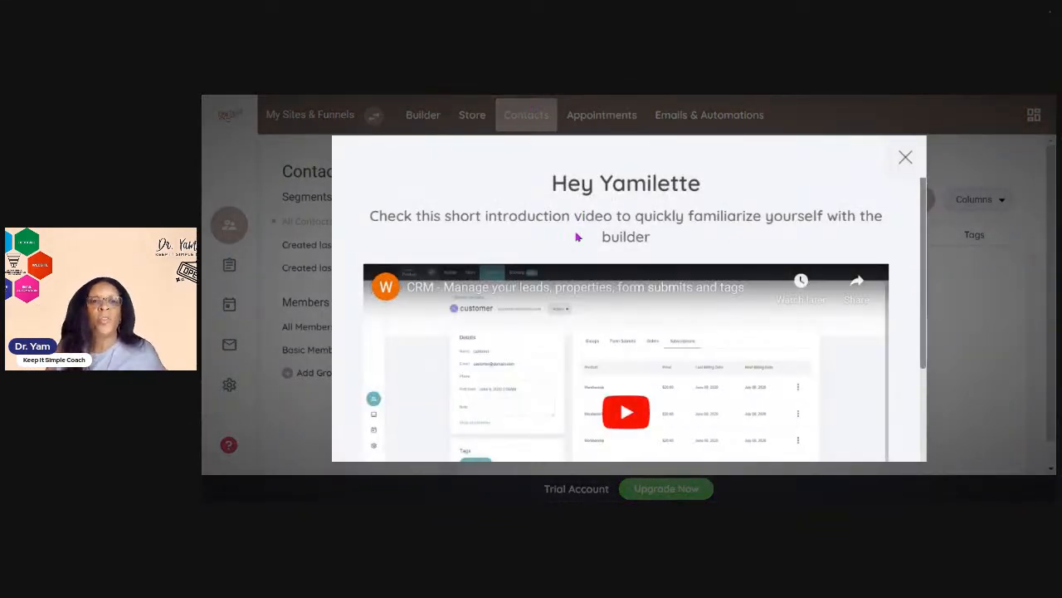
{"action": "left_click", "coordinate": [905, 159]}
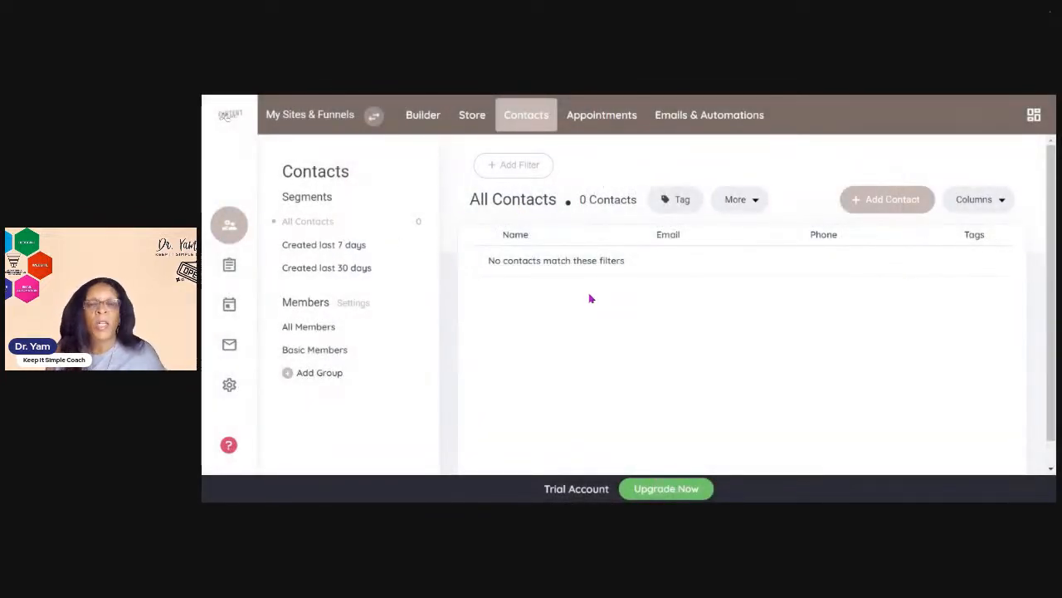
{"action": "left_click", "coordinate": [617, 124]}
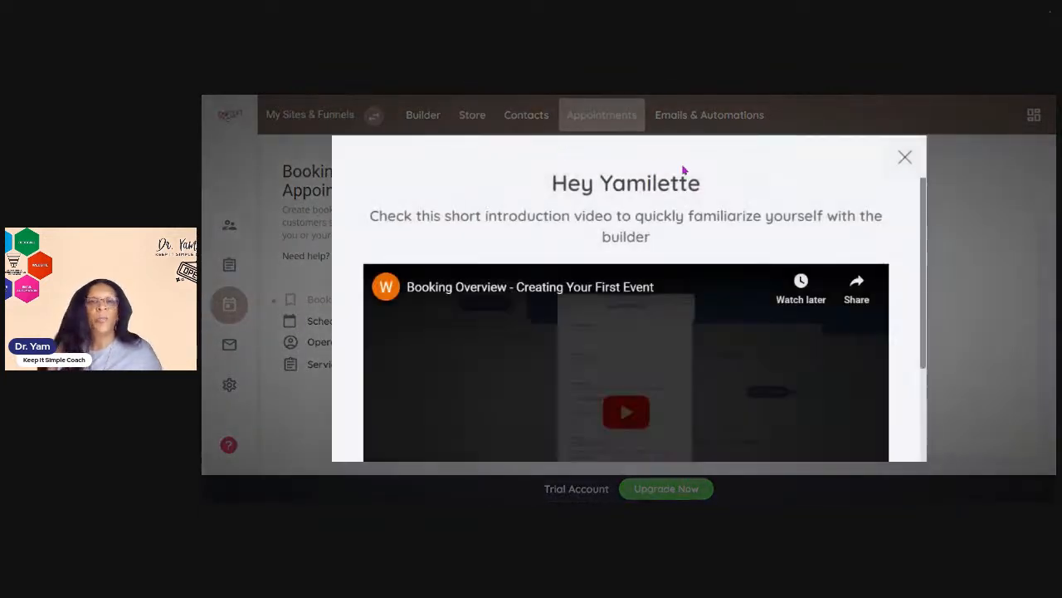
{"action": "left_click", "coordinate": [905, 157]}
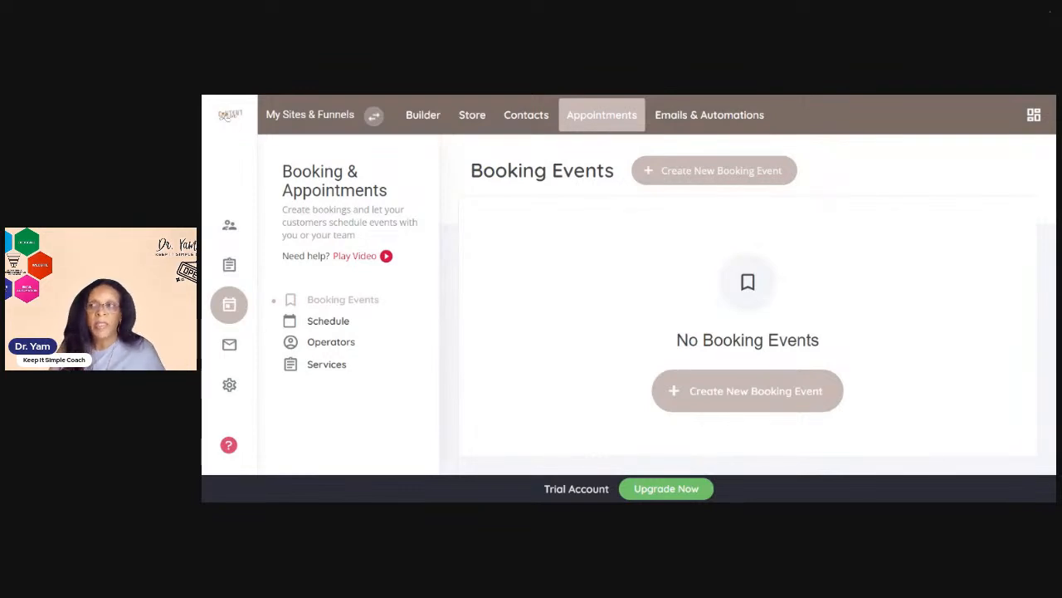
{"action": "left_click", "coordinate": [751, 117]}
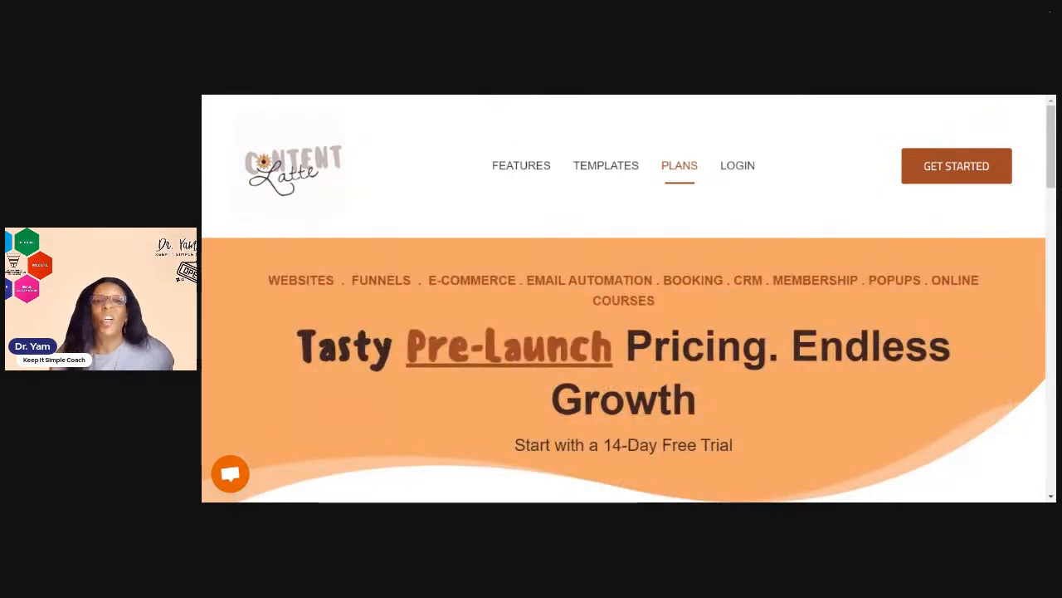
Scroll through the Content Latte pricing plans page to compare the plans, then back to the top
{"action": "scroll", "coordinate": [628, 241], "scroll_direction": "down", "scroll_amount": 3}
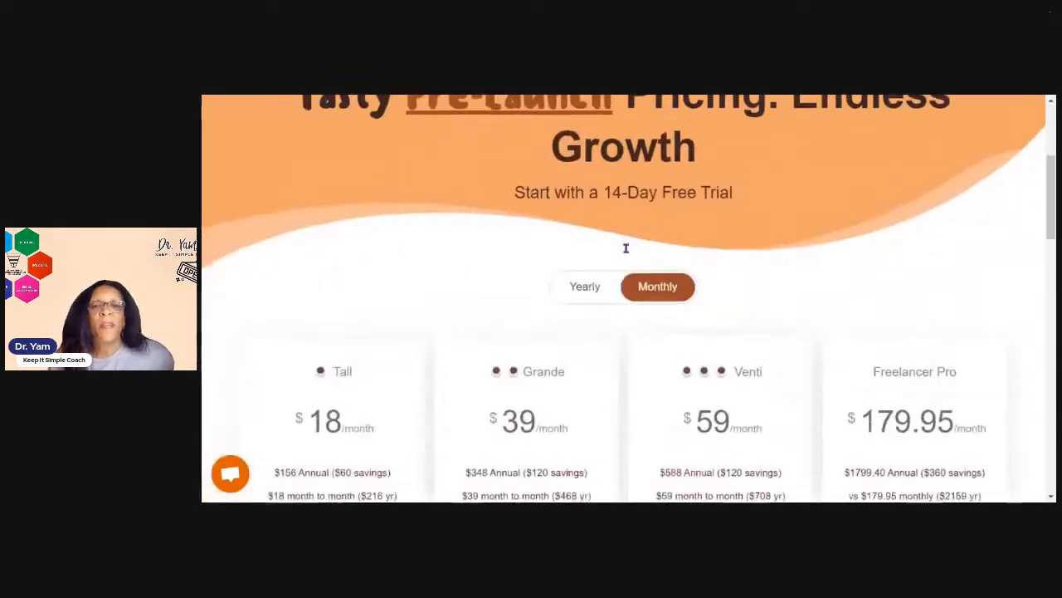
{"action": "scroll", "coordinate": [651, 265], "scroll_direction": "down", "scroll_amount": 1}
{"action": "scroll", "coordinate": [669, 277], "scroll_direction": "down", "scroll_amount": 1}
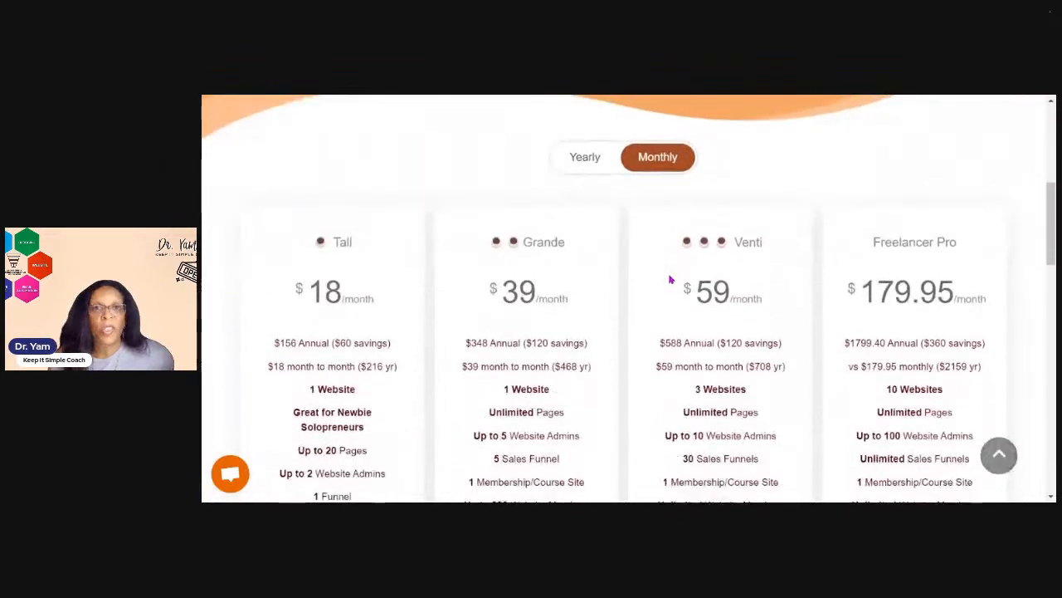
{"action": "scroll", "coordinate": [665, 278], "scroll_direction": "down", "scroll_amount": 2}
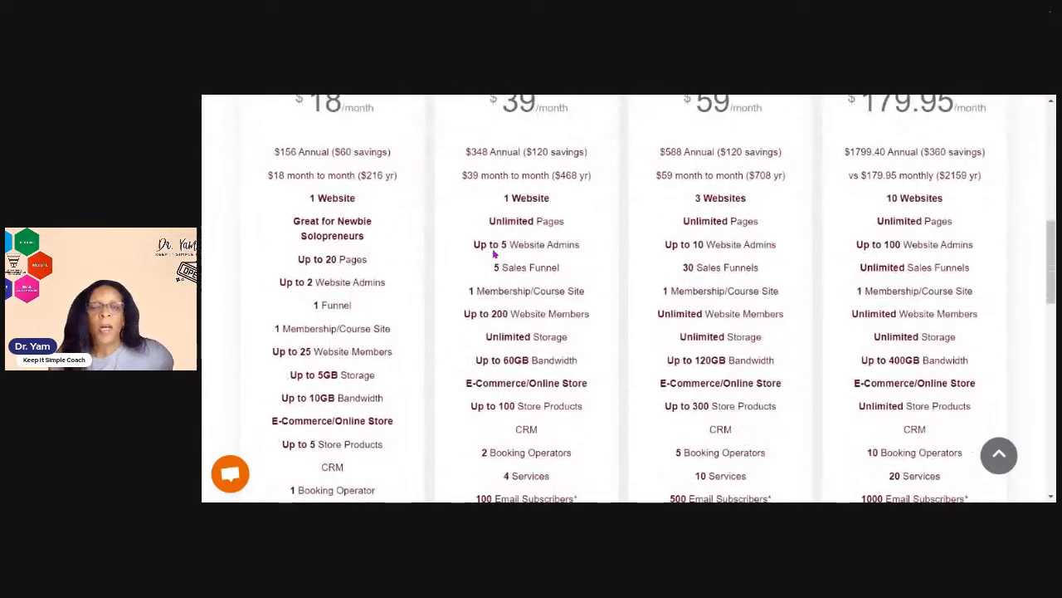
{"action": "scroll", "coordinate": [496, 253], "scroll_direction": "down", "scroll_amount": 3}
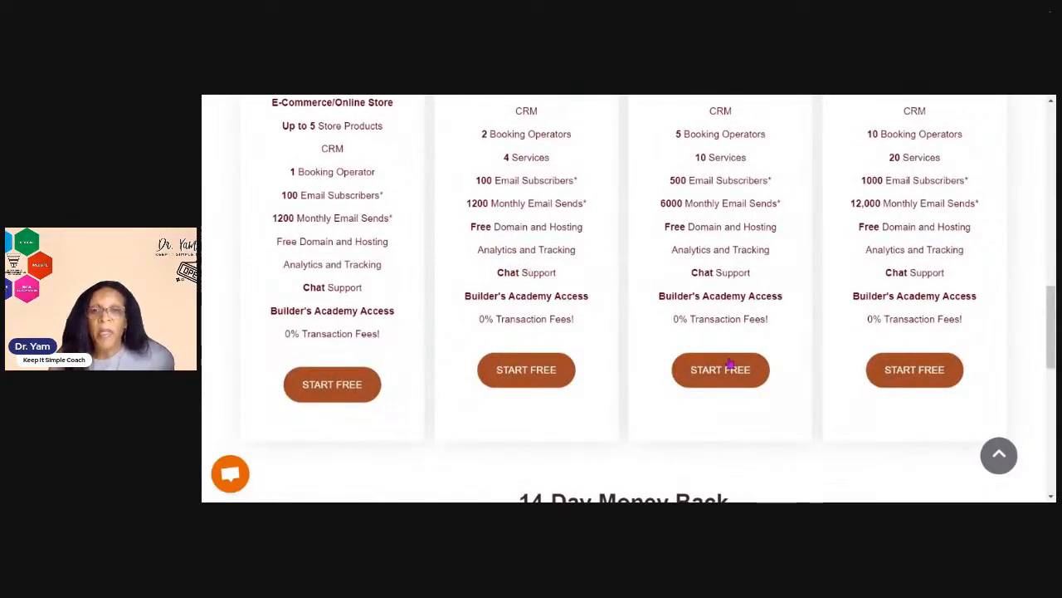
{"action": "scroll", "coordinate": [410, 410], "scroll_direction": "down", "scroll_amount": 1}
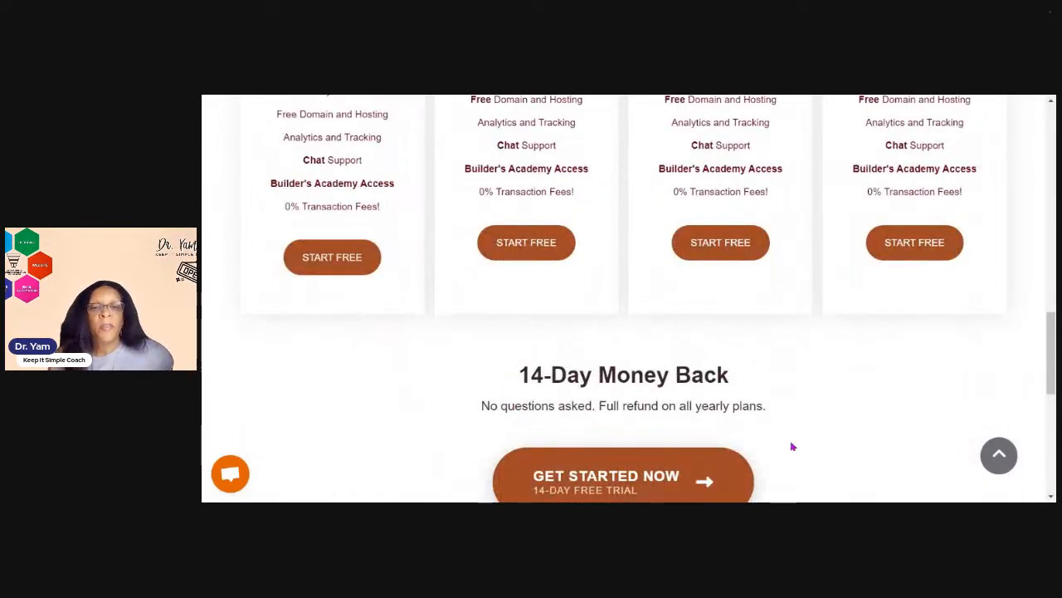
{"action": "scroll", "coordinate": [780, 448], "scroll_direction": "down", "scroll_amount": 3}
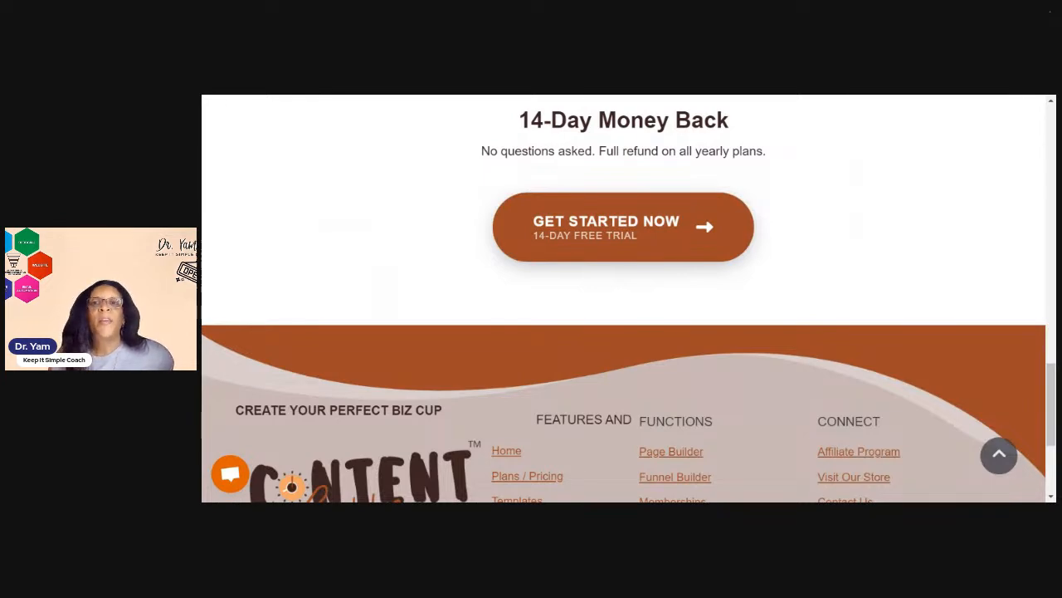
{"action": "scroll", "coordinate": [700, 182], "scroll_direction": "up", "scroll_amount": 10}
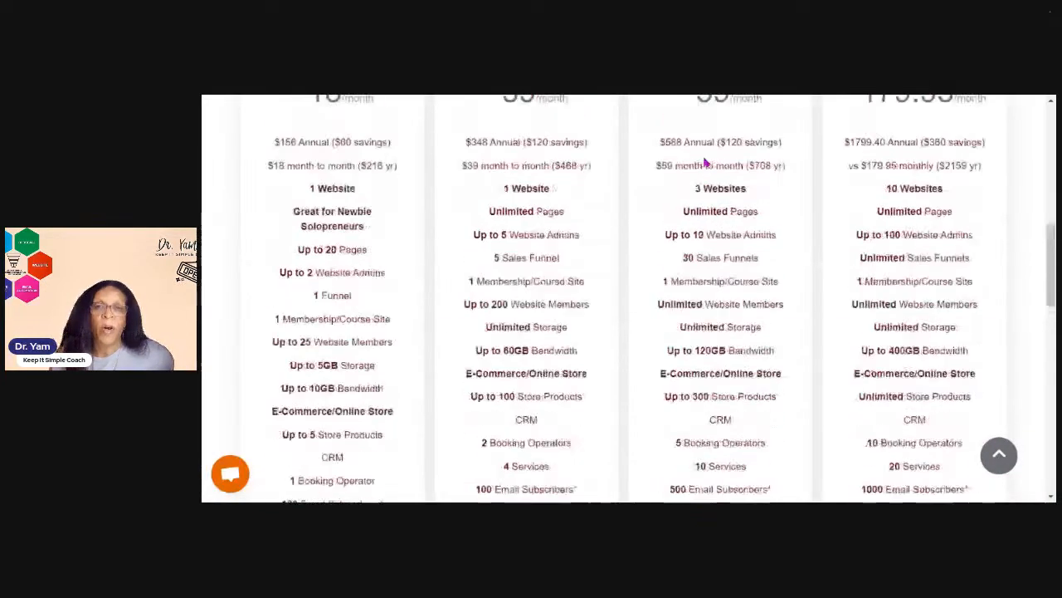
{"action": "scroll", "coordinate": [702, 157], "scroll_direction": "up", "scroll_amount": 8}
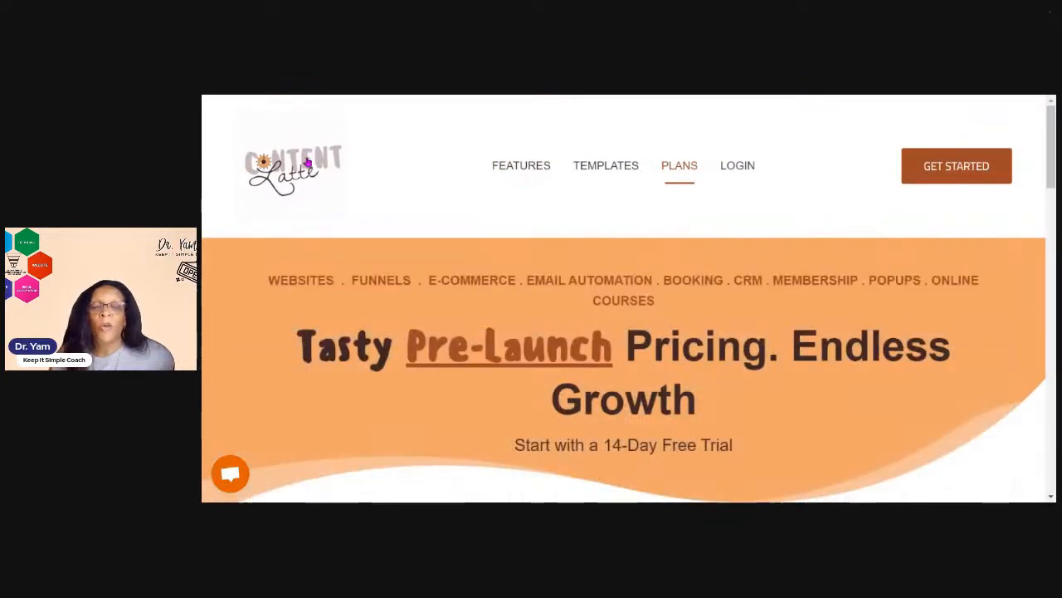
Open the Content Latte home page from the logo and scroll down it
{"action": "left_click", "coordinate": [306, 173]}
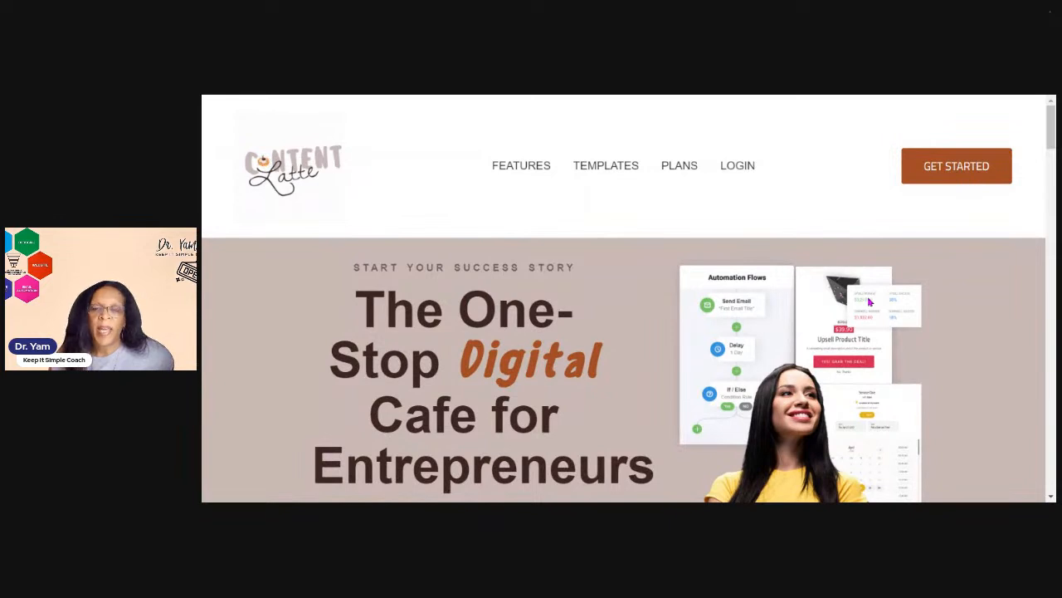
{"action": "scroll", "coordinate": [869, 302], "scroll_direction": "down", "scroll_amount": 3}
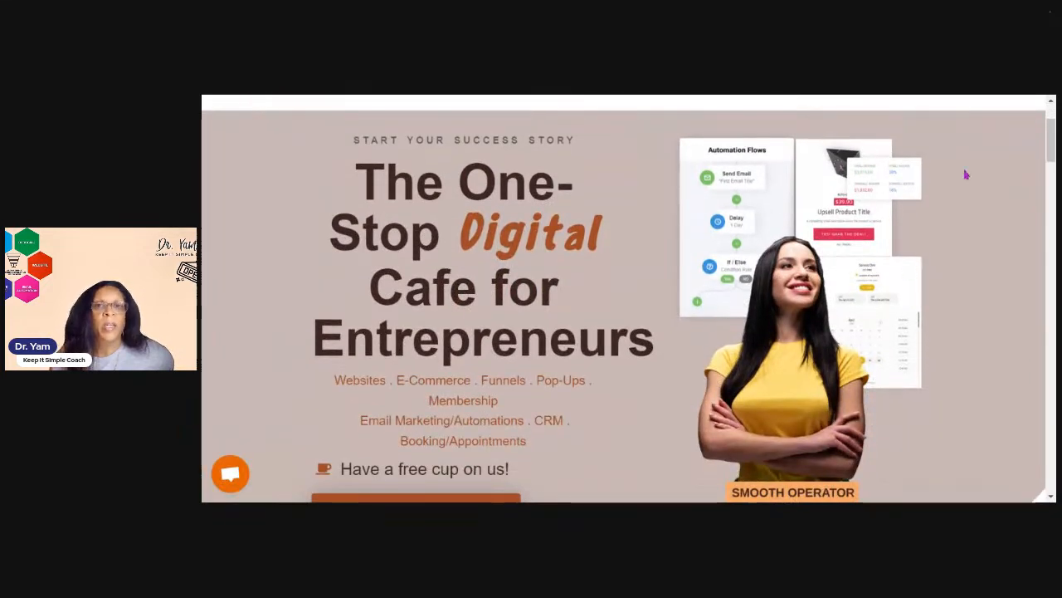